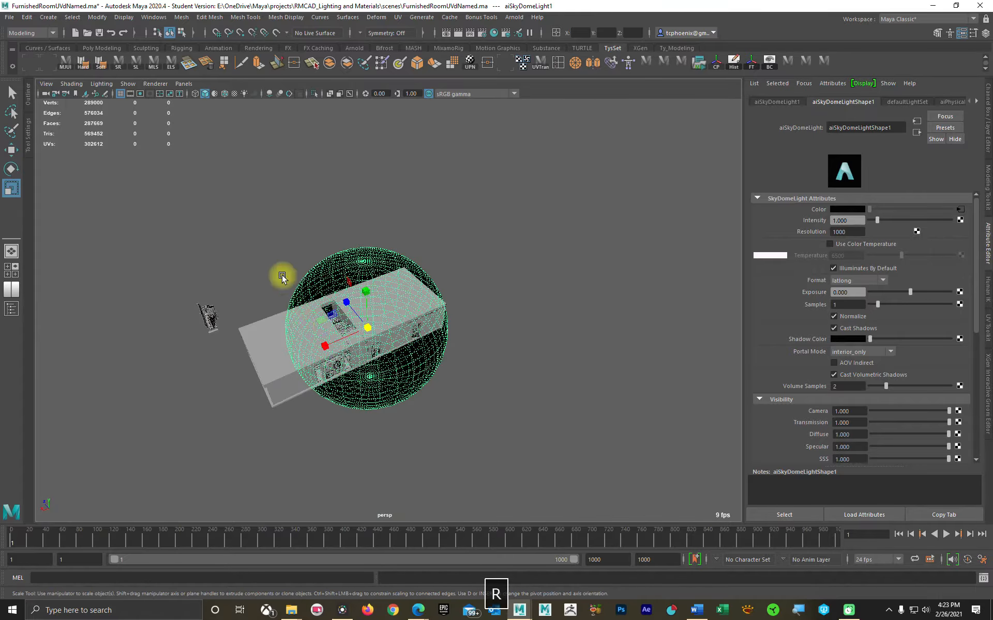
Scale the sky dome light up uniformly to about 2.5 times its size so it encloses the whole house.
drag(368, 342, 572, 295)
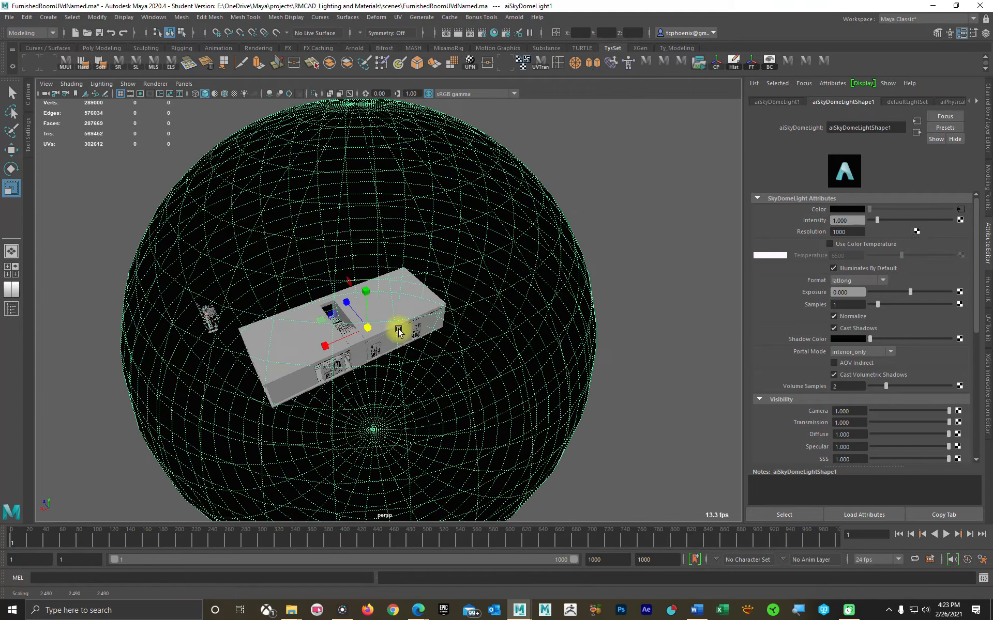
alt+right_drag(304, 341, 572, 343)
alt+drag(572, 343, 381, 324)
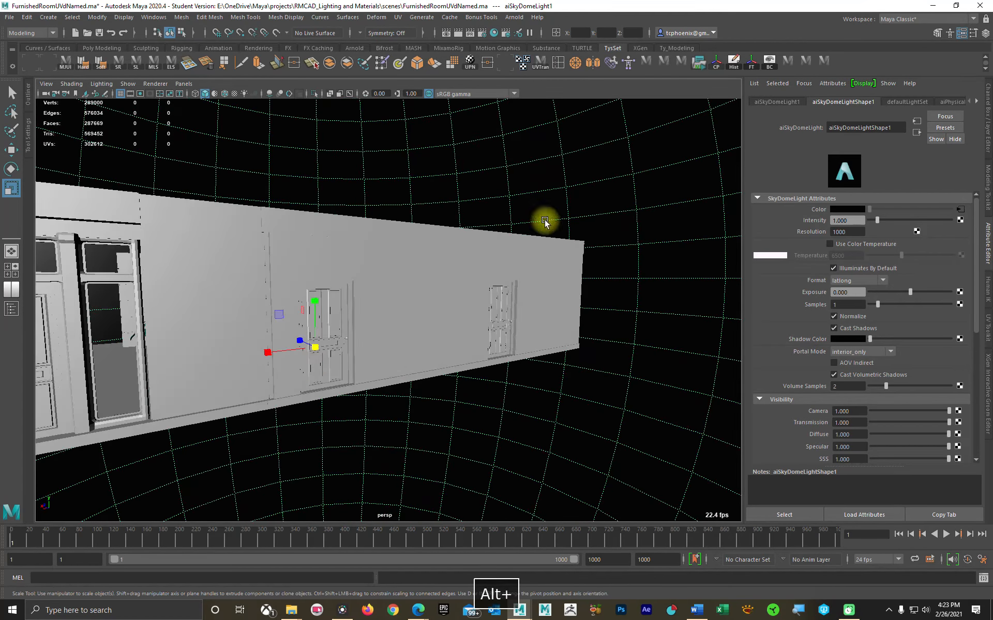
Frame the living room interior in the perspective view, with the sofas, coffee table and curtained corner windows in shot.
alt+drag(442, 334, 314, 350)
alt+right_drag(314, 350, 639, 365)
alt+drag(572, 412, 563, 412)
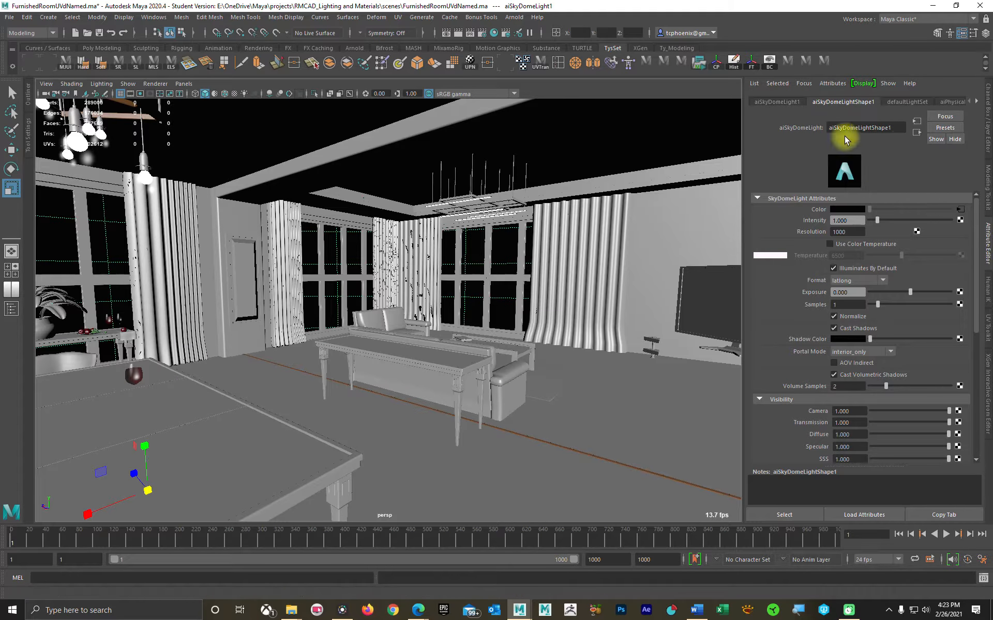
alt+drag(578, 305, 505, 381)
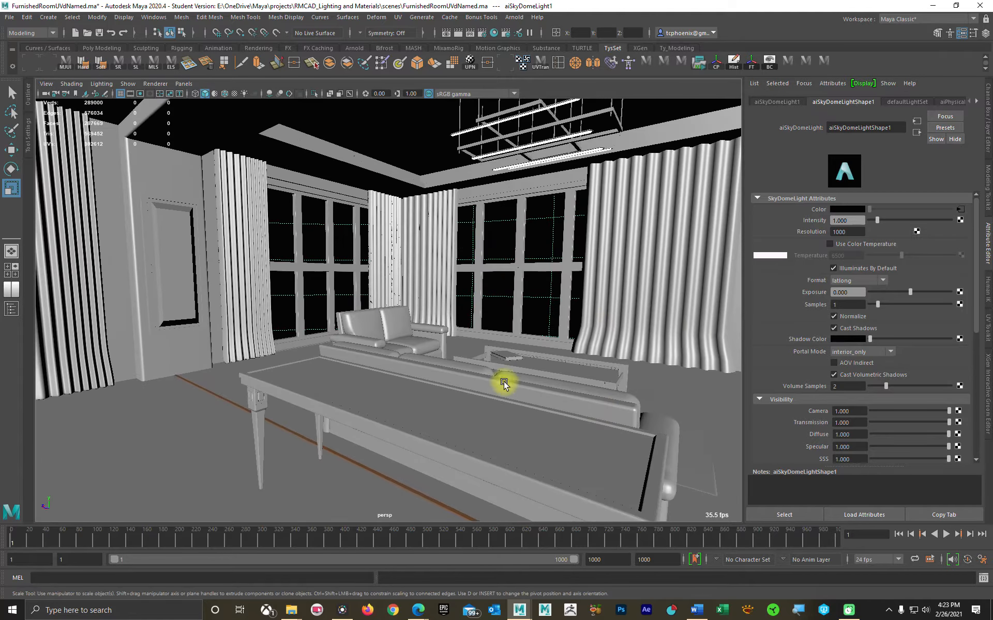
scroll(444, 367, up, 3)
alt+drag(443, 367, 554, 376)
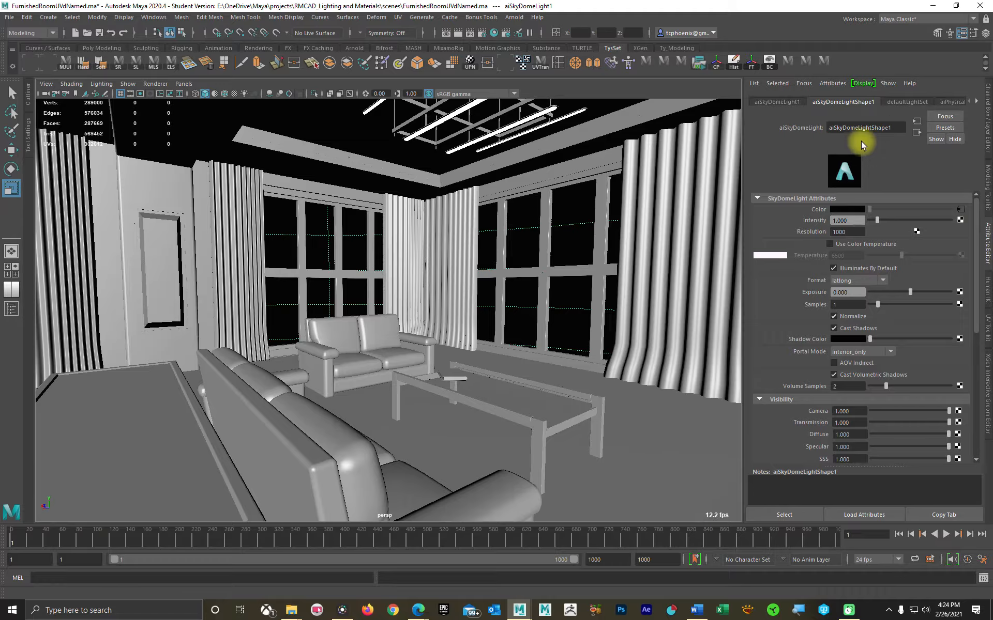
alt+drag(627, 316, 605, 325)
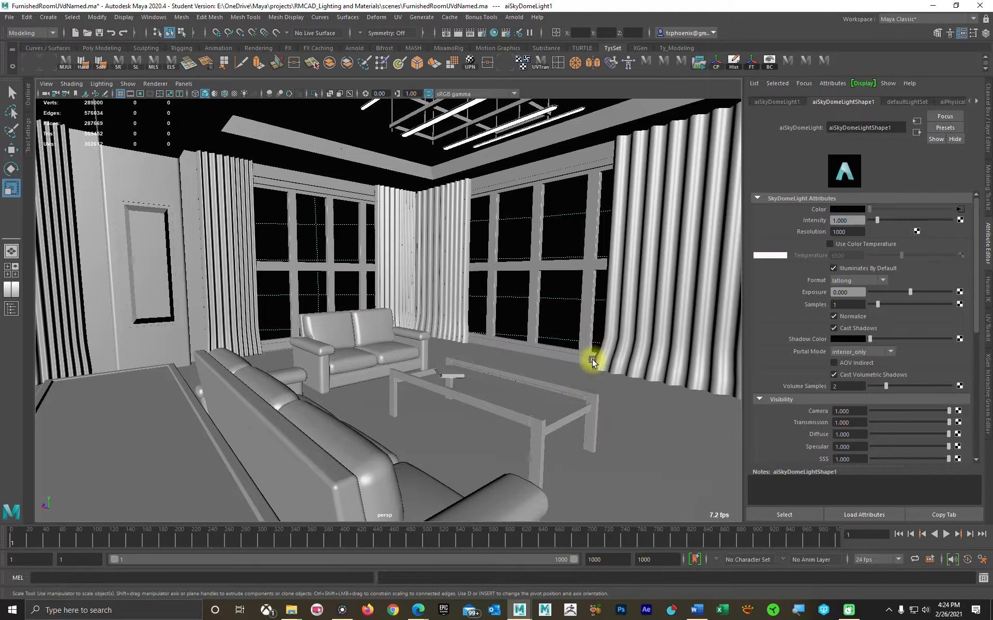
alt+drag(593, 362, 591, 358)
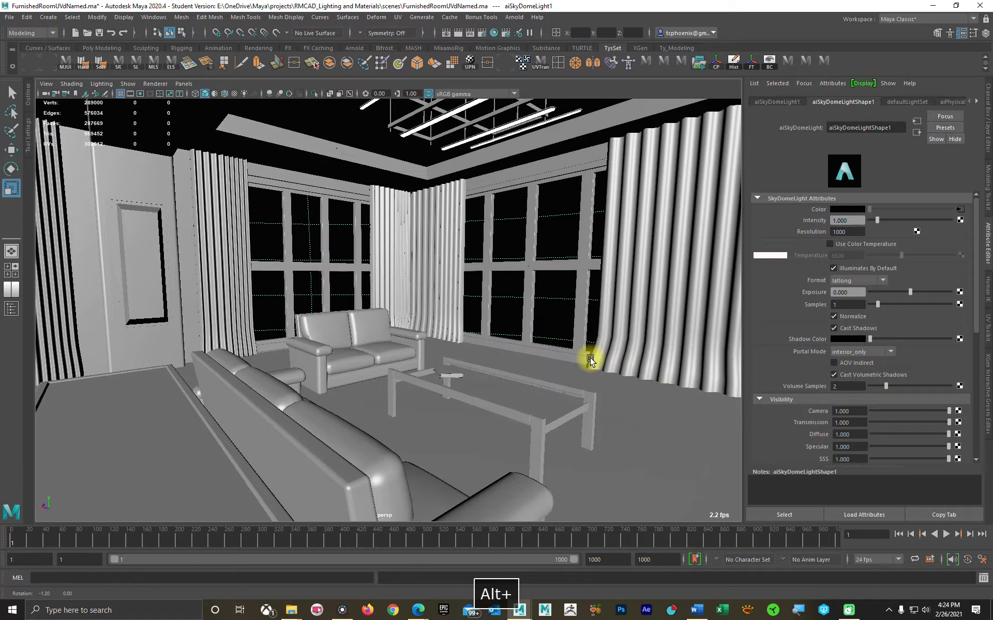
Open the physical sky attributes connected to the sky dome light's color.
click(960, 210)
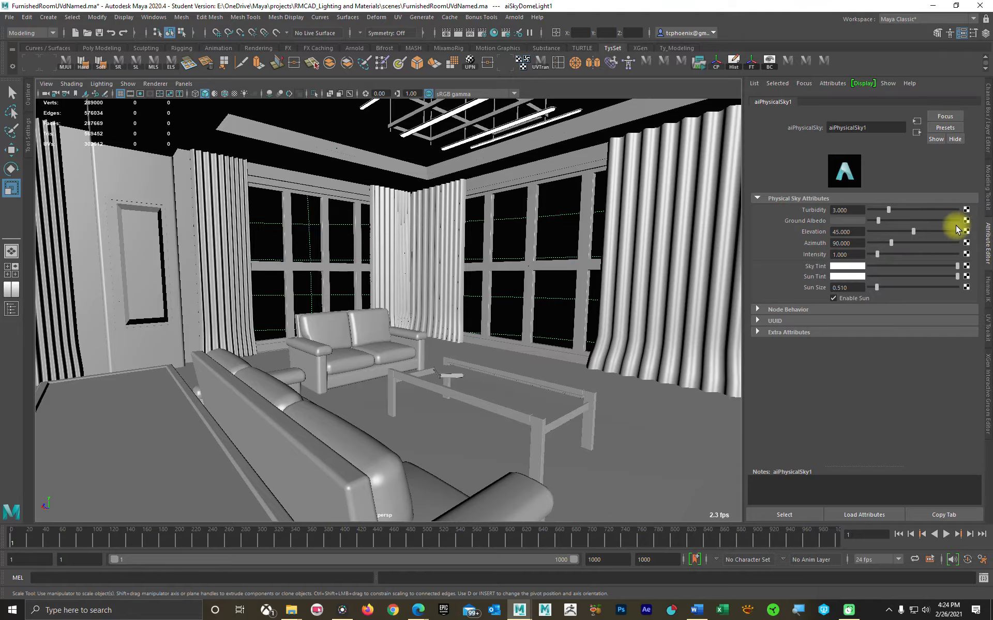
alt+drag(526, 293, 948, 283)
click(480, 181)
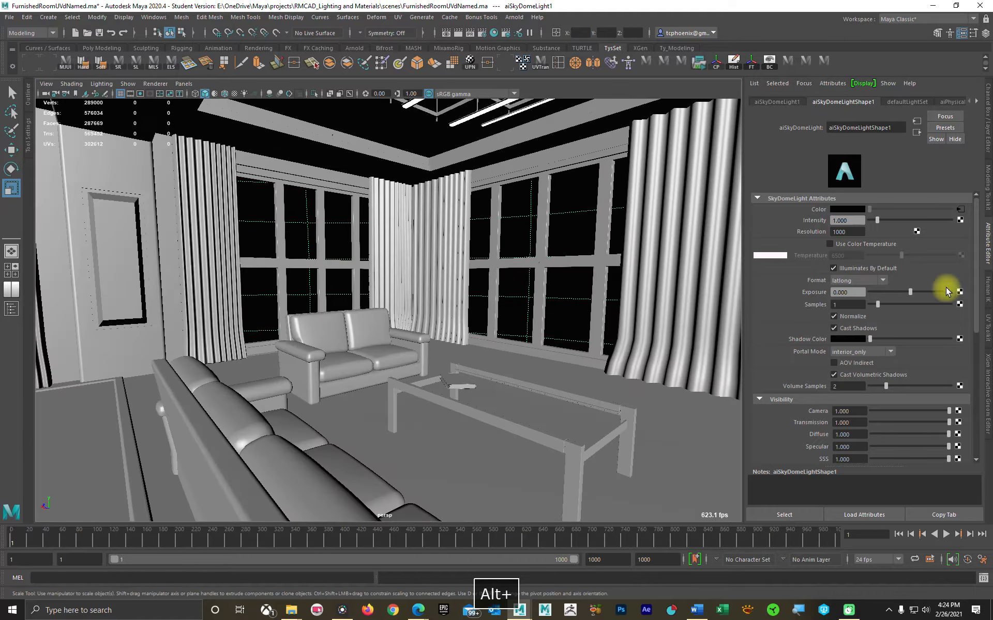
click(960, 209)
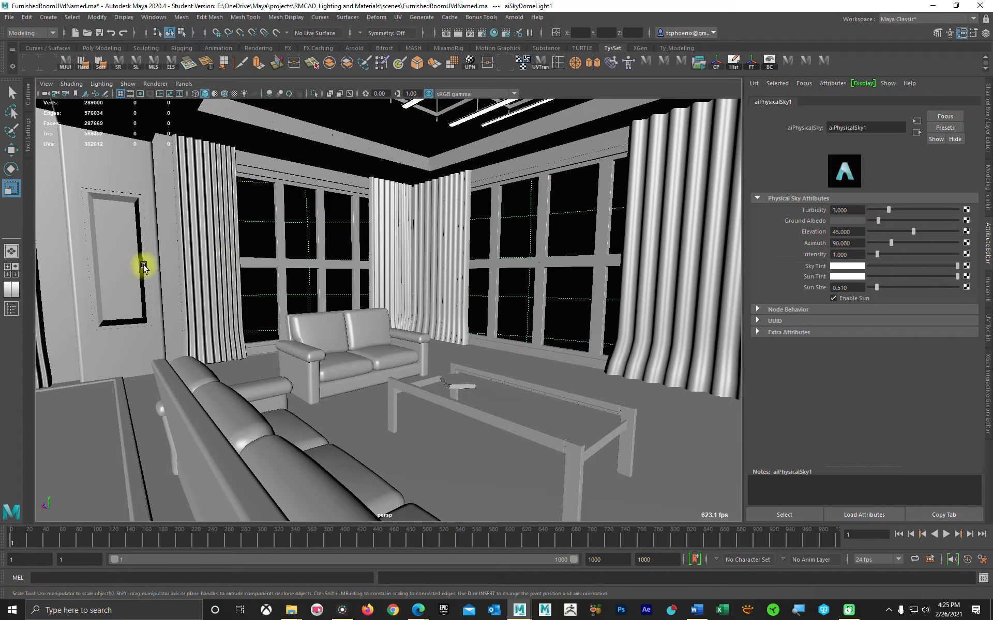
click(845, 243)
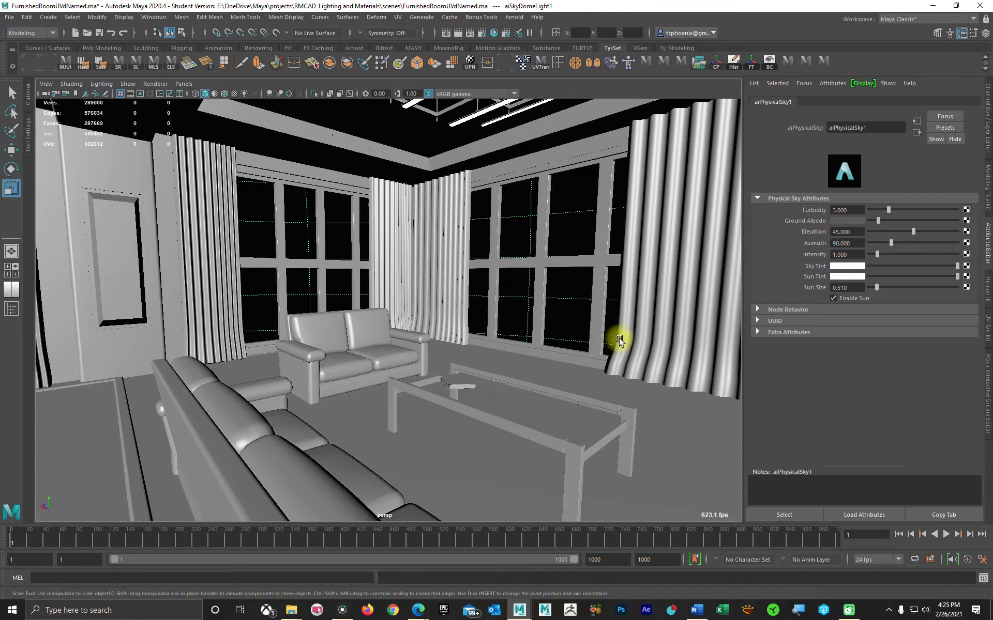
alt+drag(556, 370, 498, 264)
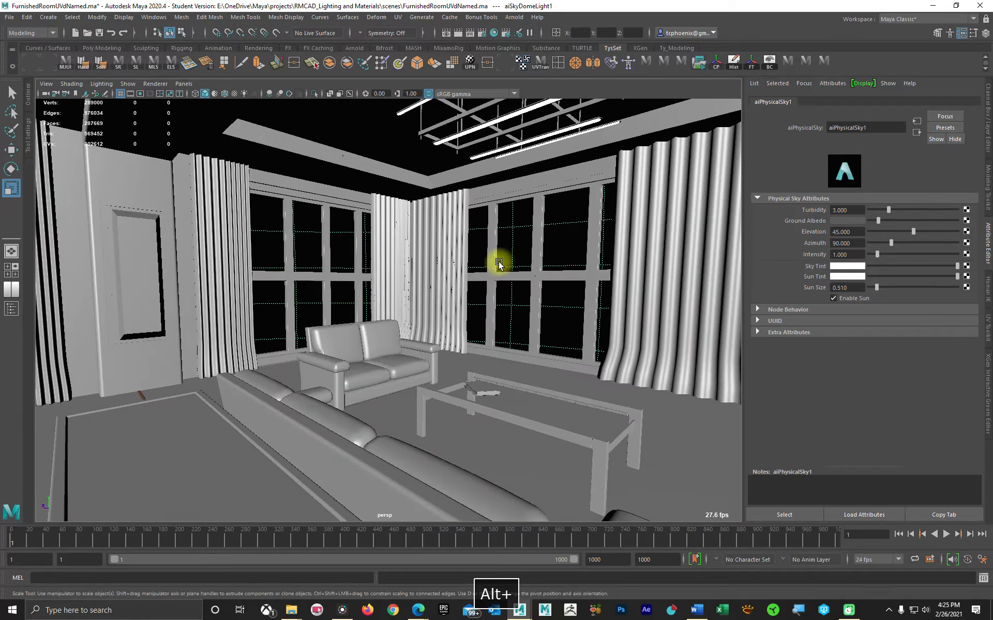
alt+drag(582, 317, 594, 312)
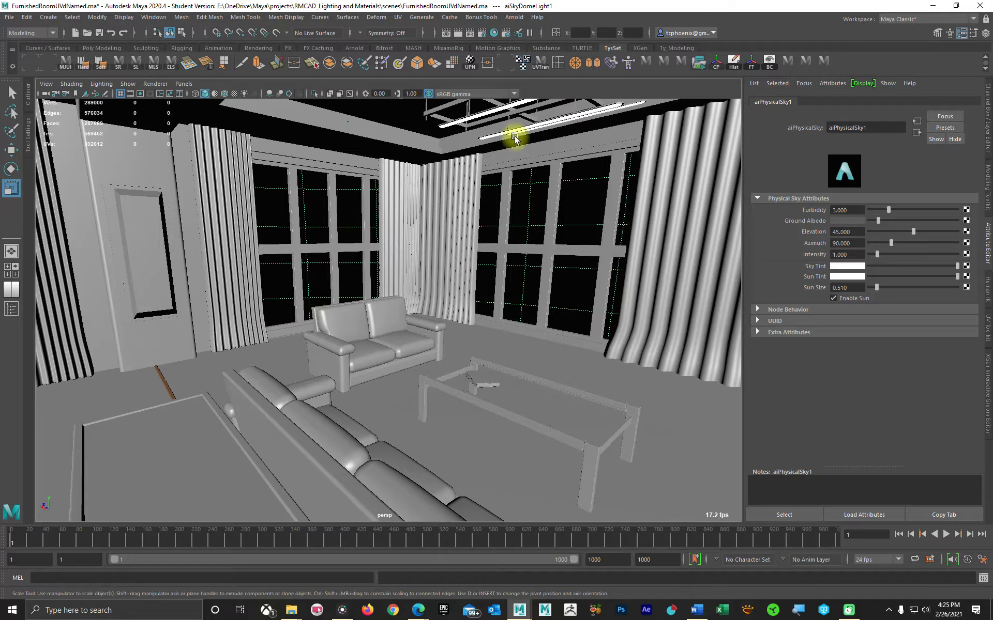
Open the render settings and choose the HD_540 preset for the image size.
click(483, 34)
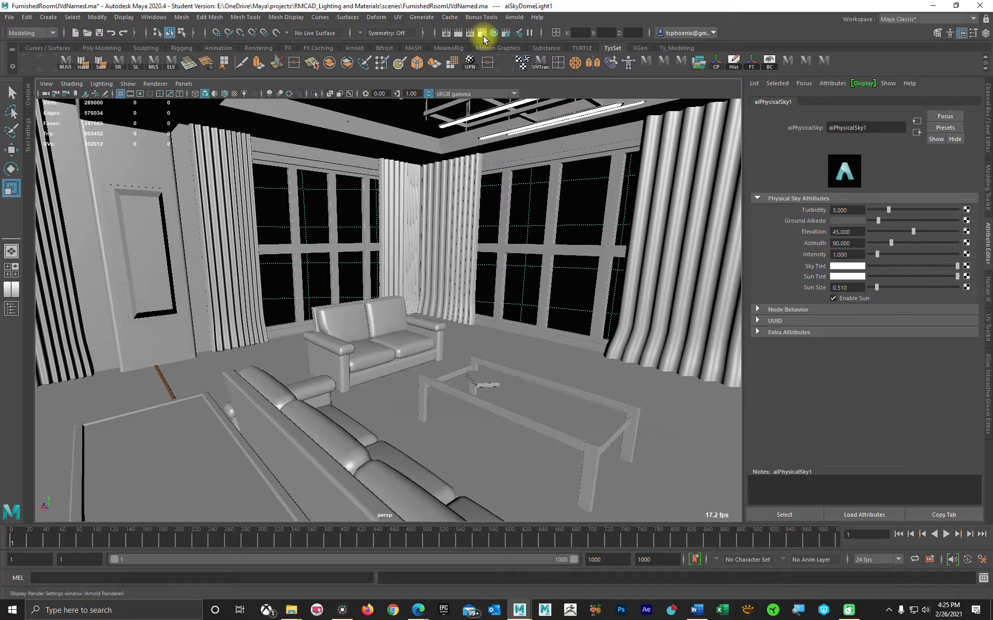
drag(326, 103, 368, 93)
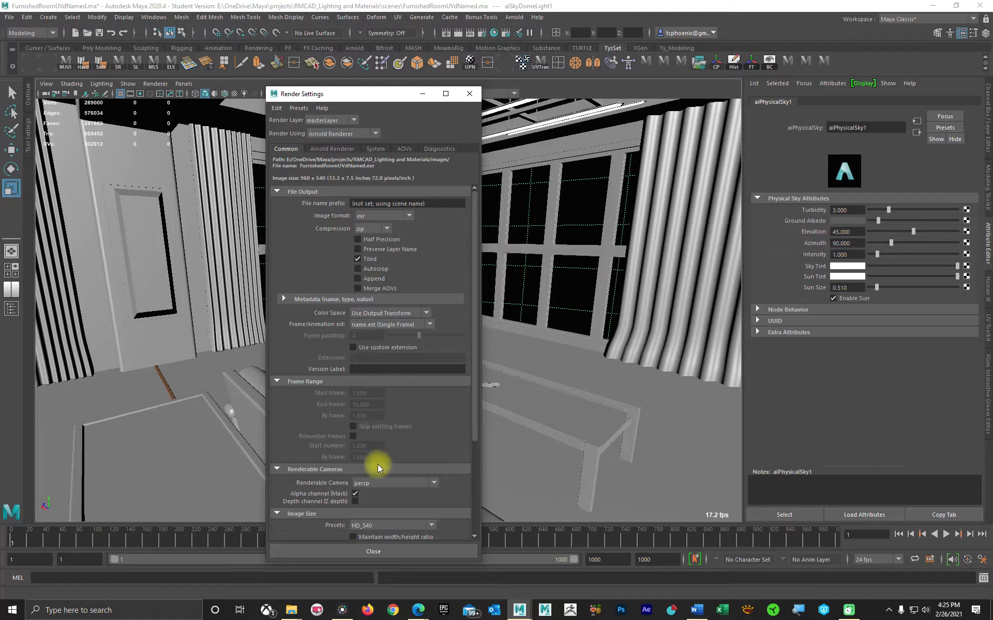
scroll(326, 309, down, 2)
scroll(326, 309, down, 4)
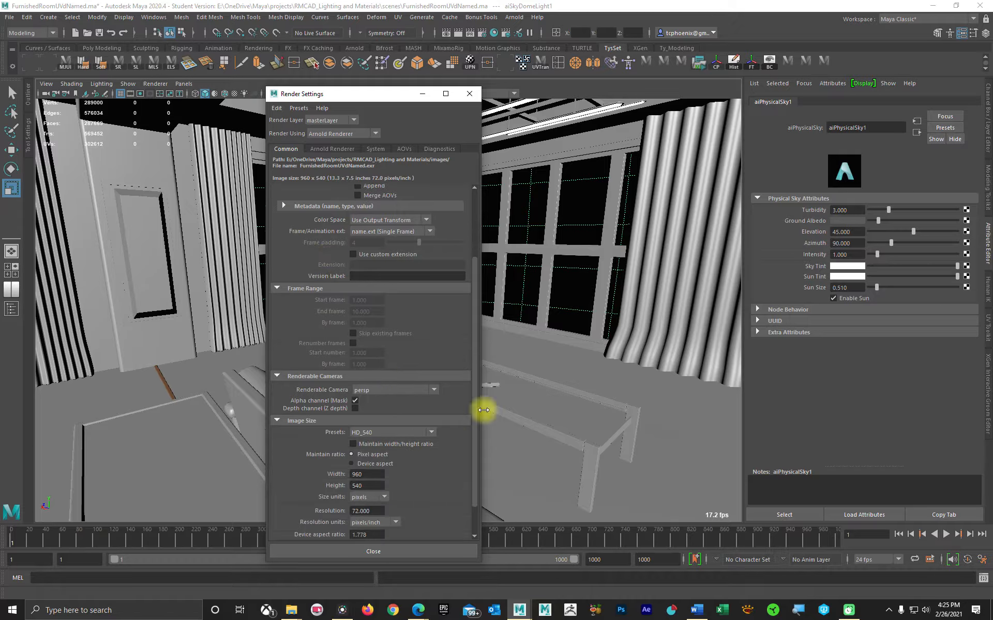
click(381, 437)
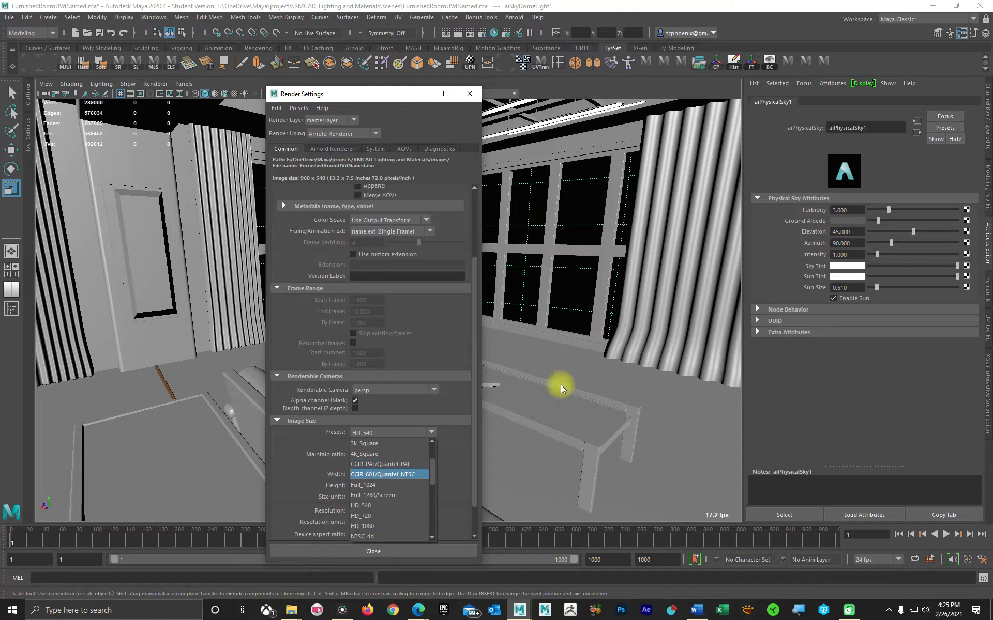
click(376, 511)
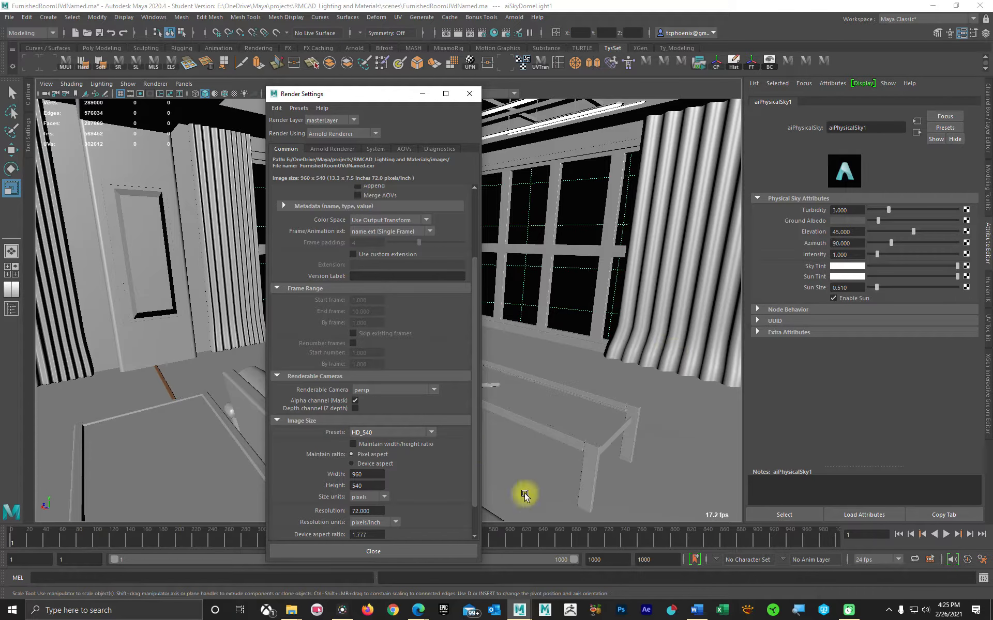
Review the Arnold sampling and system settings, including the available render devices, keeping CPU as the render device.
click(339, 149)
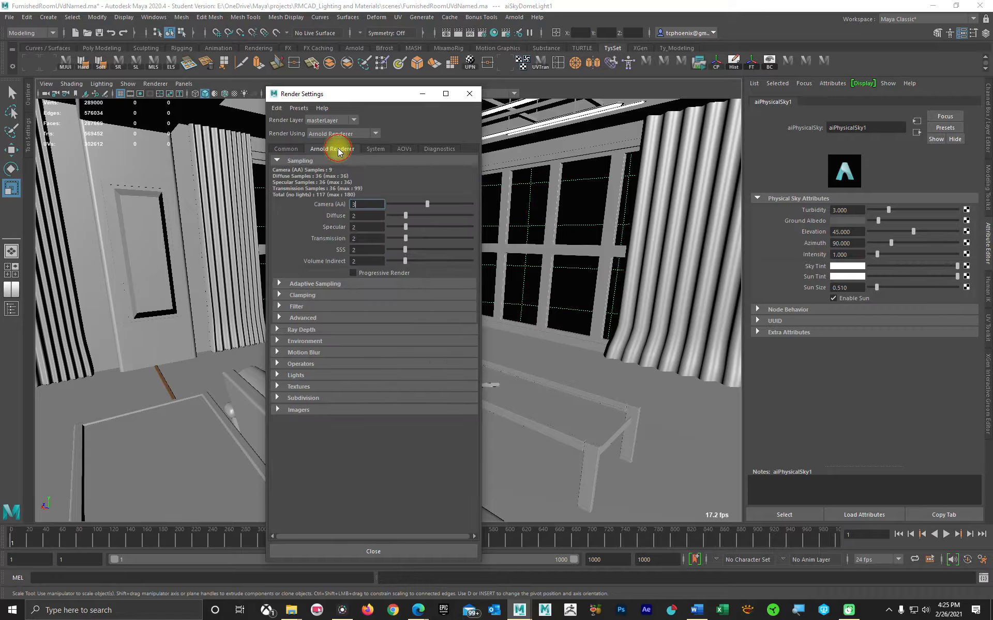
click(375, 154)
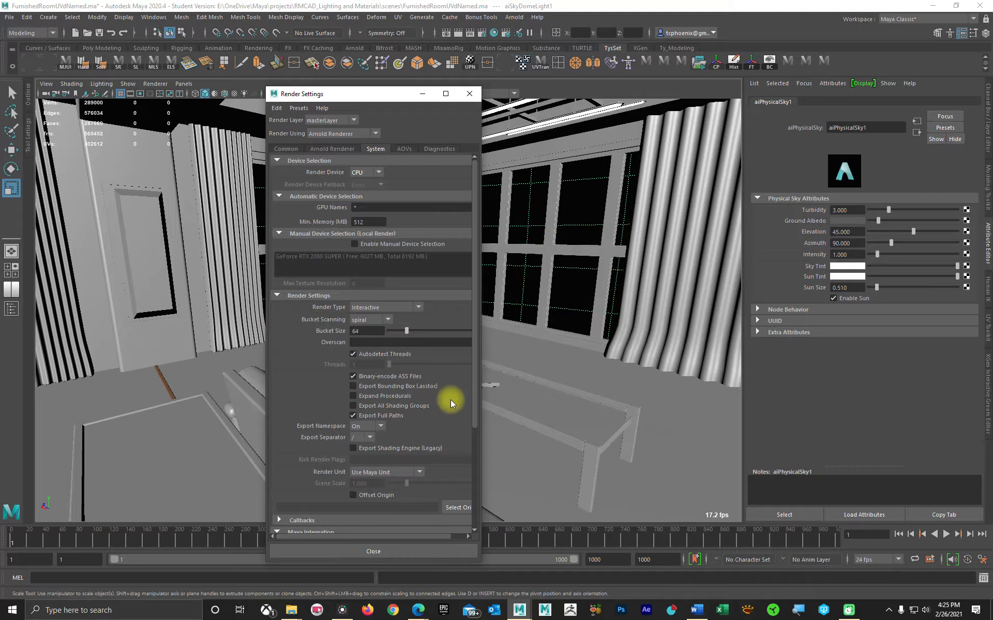
drag(383, 93, 346, 89)
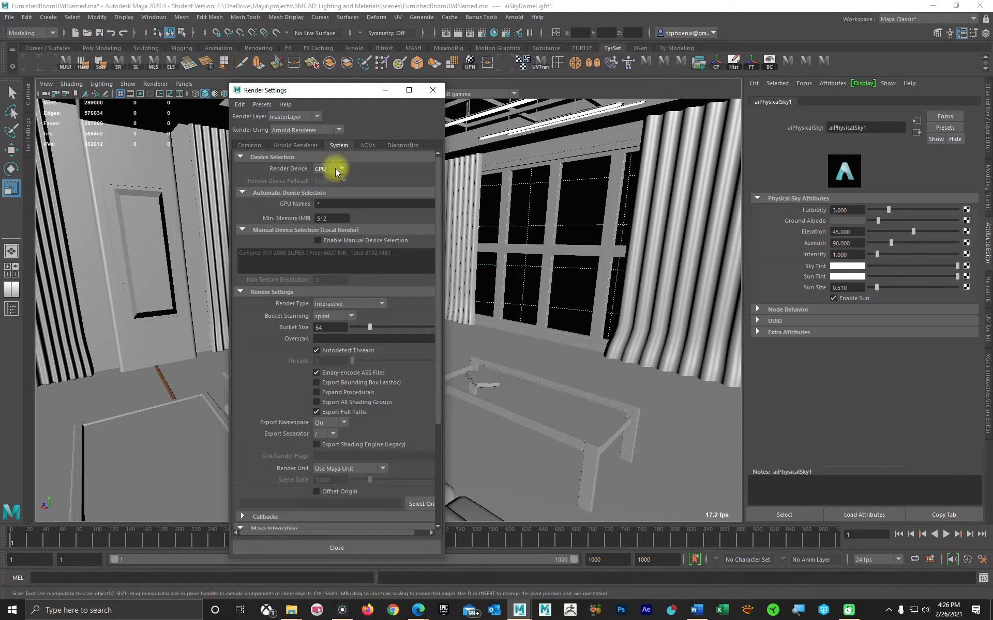
click(329, 169)
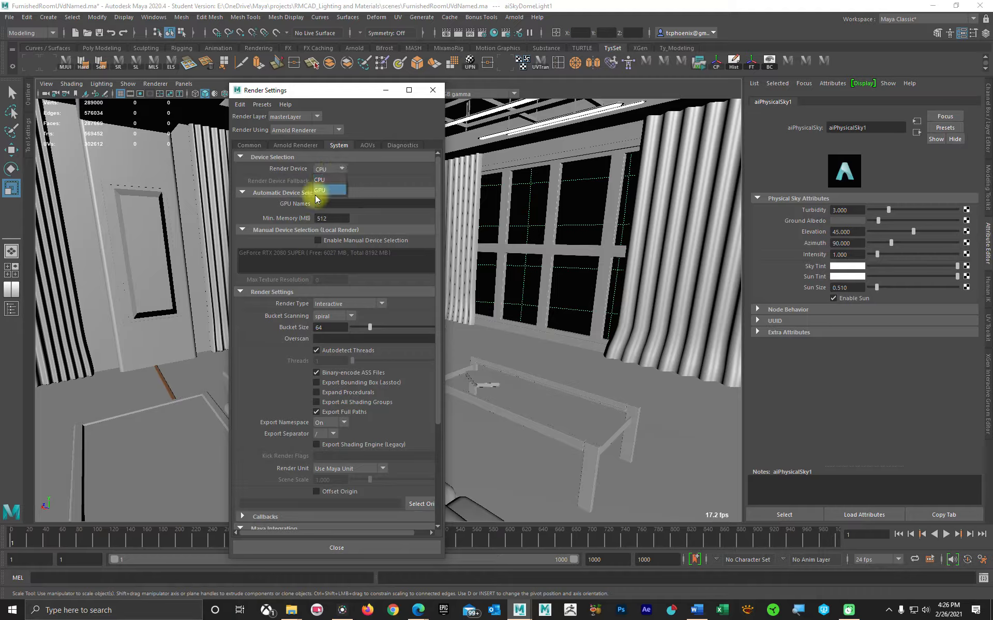
click(347, 107)
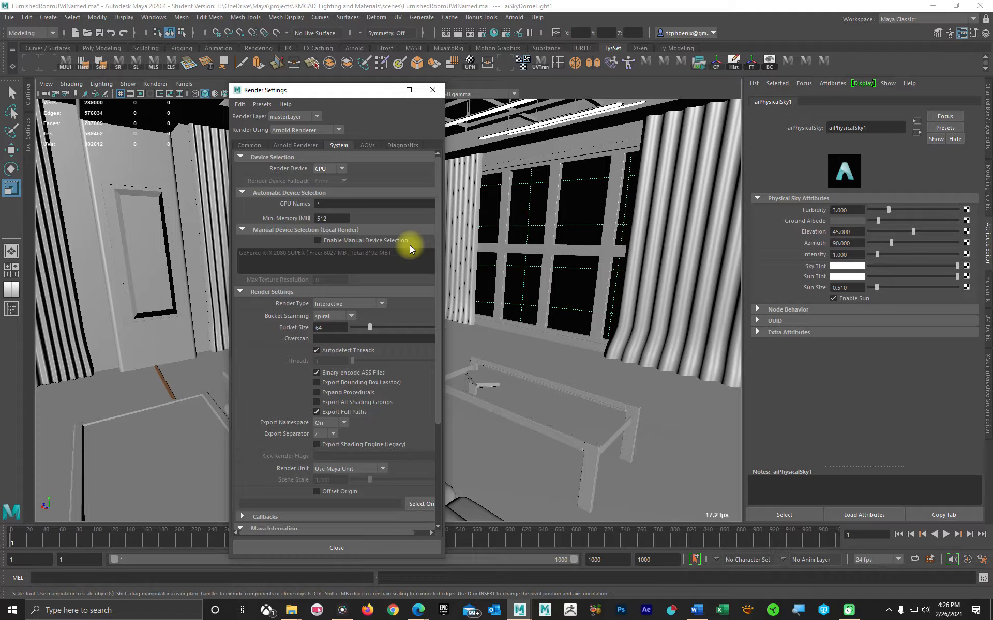
click(263, 252)
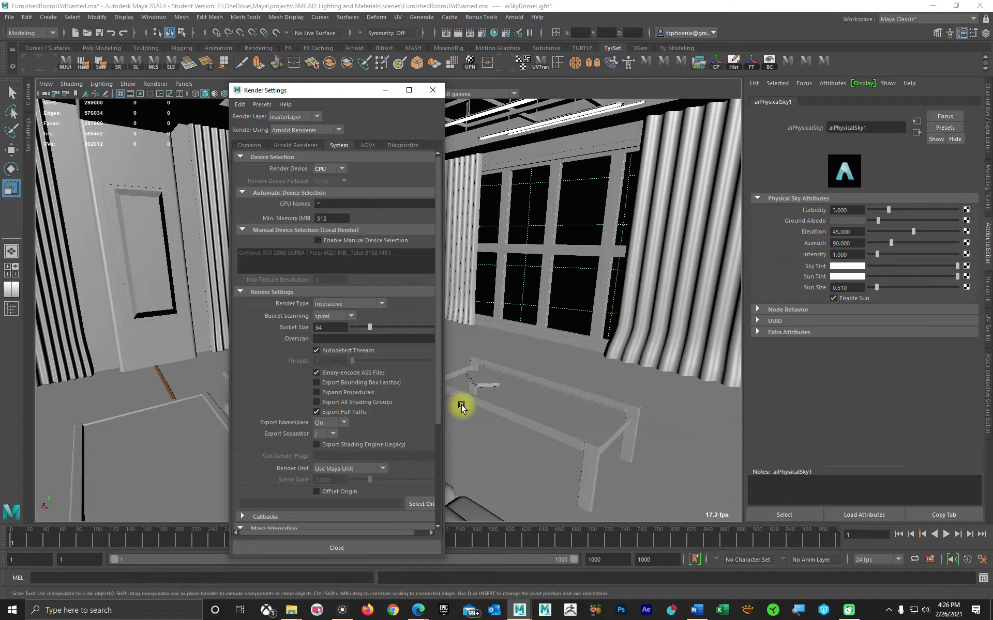
Disable Autodetect Threads, set Threads to -2, and close the render settings.
click(317, 351)
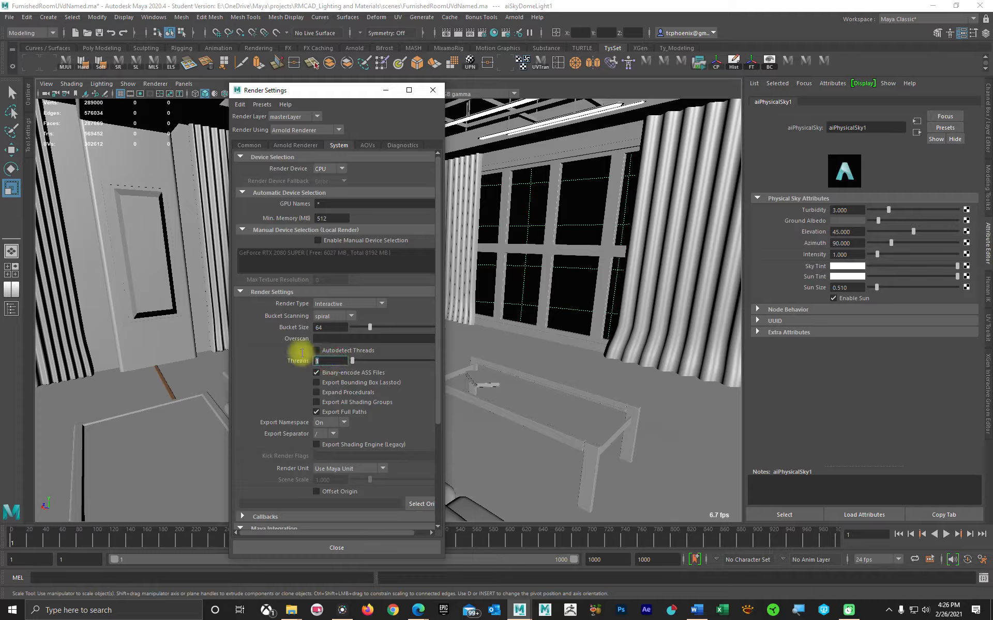
text(-)
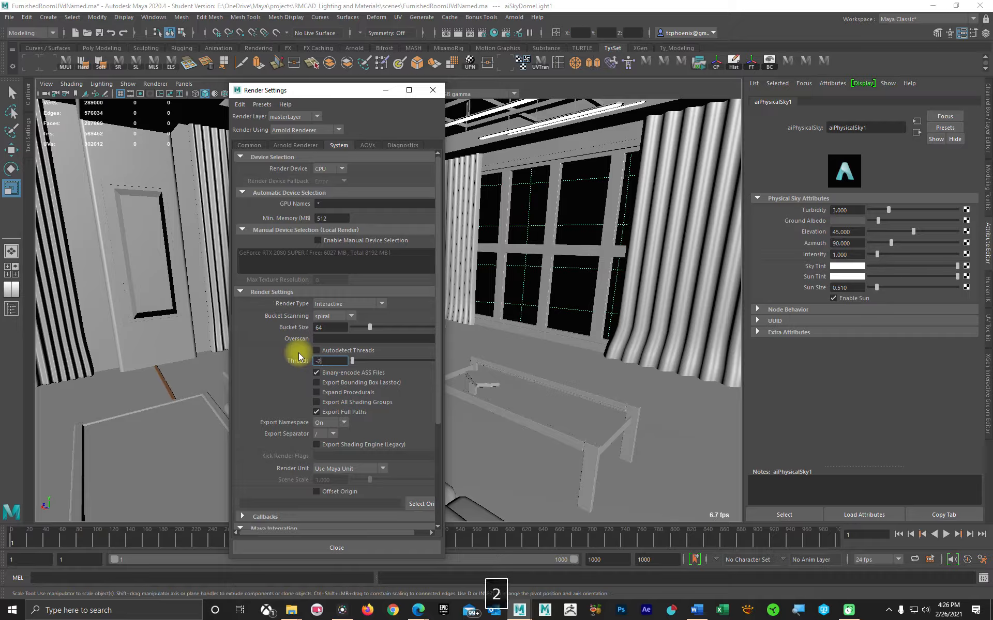
text(2)
key(Return)
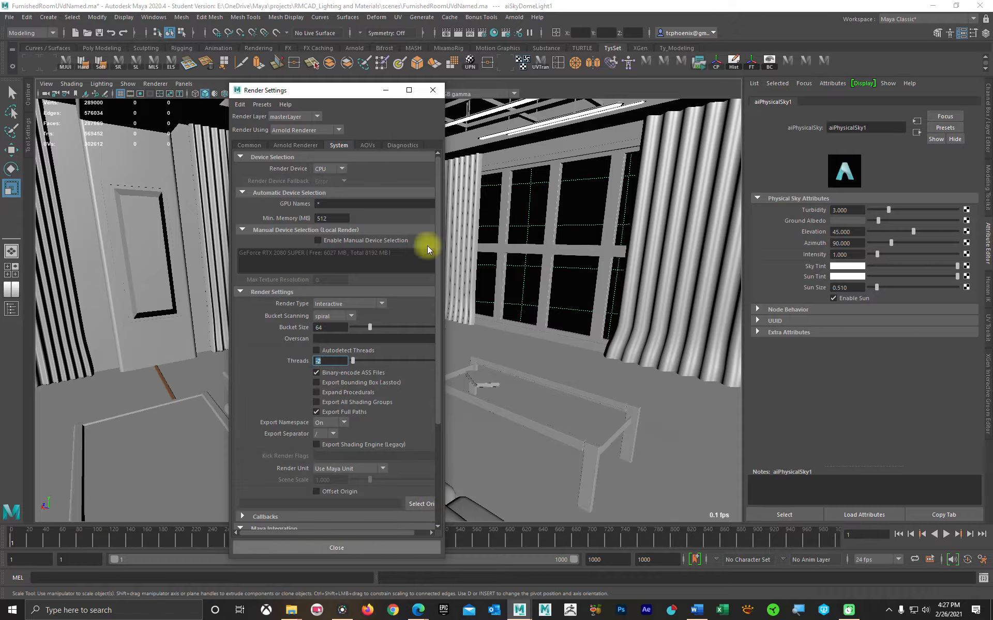
click(433, 91)
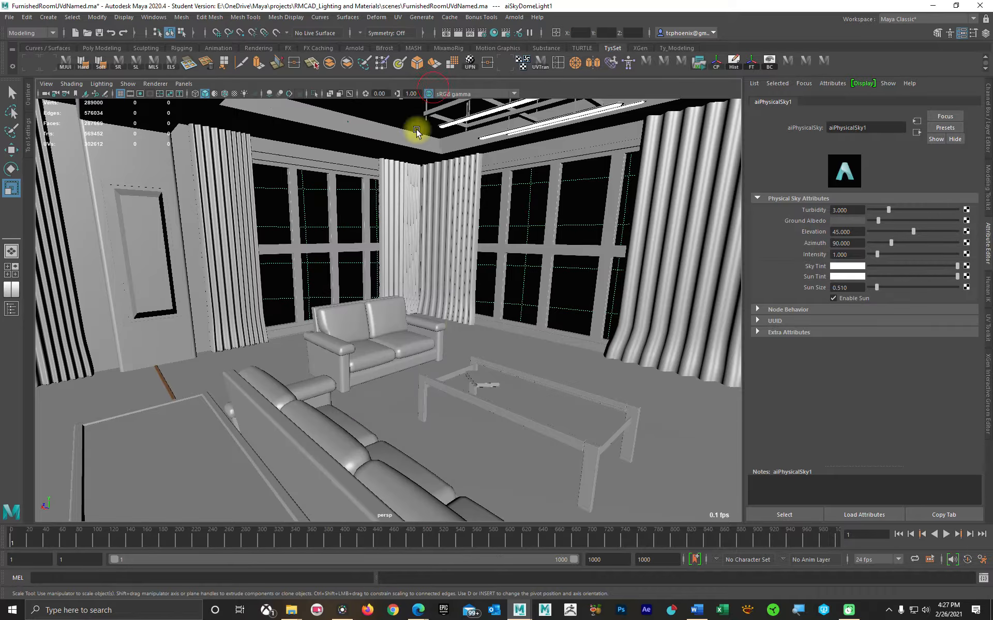
Render the living room view with Arnold.
click(517, 17)
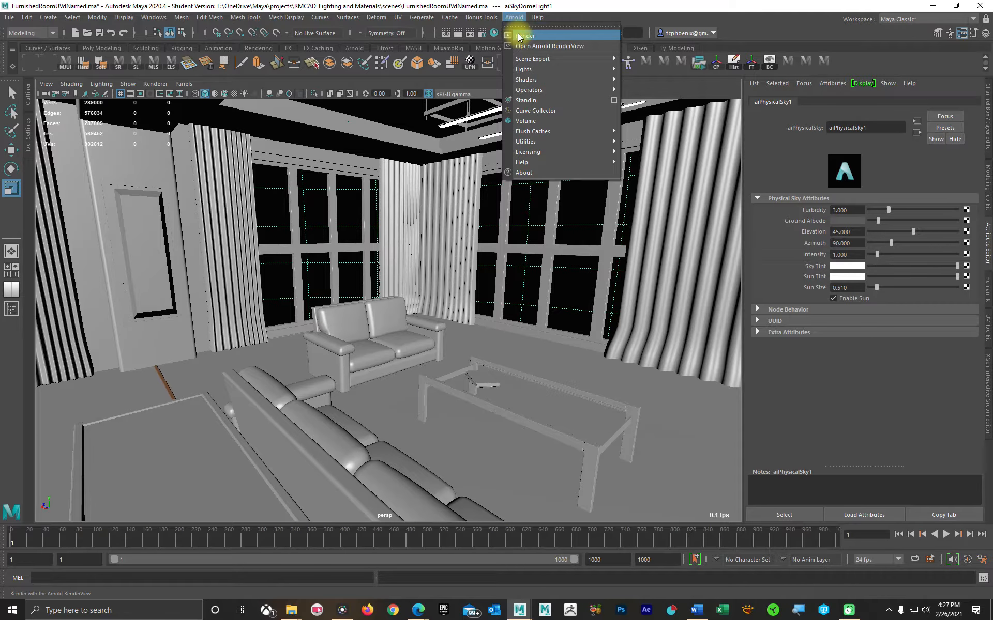
click(519, 36)
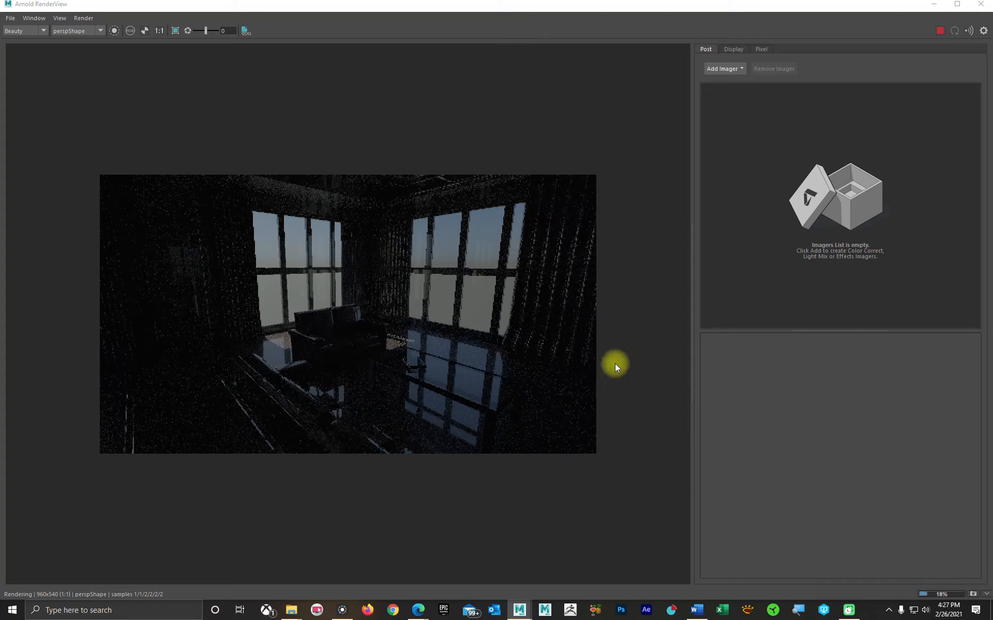
Show the render view's display settings, then shrink and reposition its window so the physical sky attributes remain accessible.
click(735, 50)
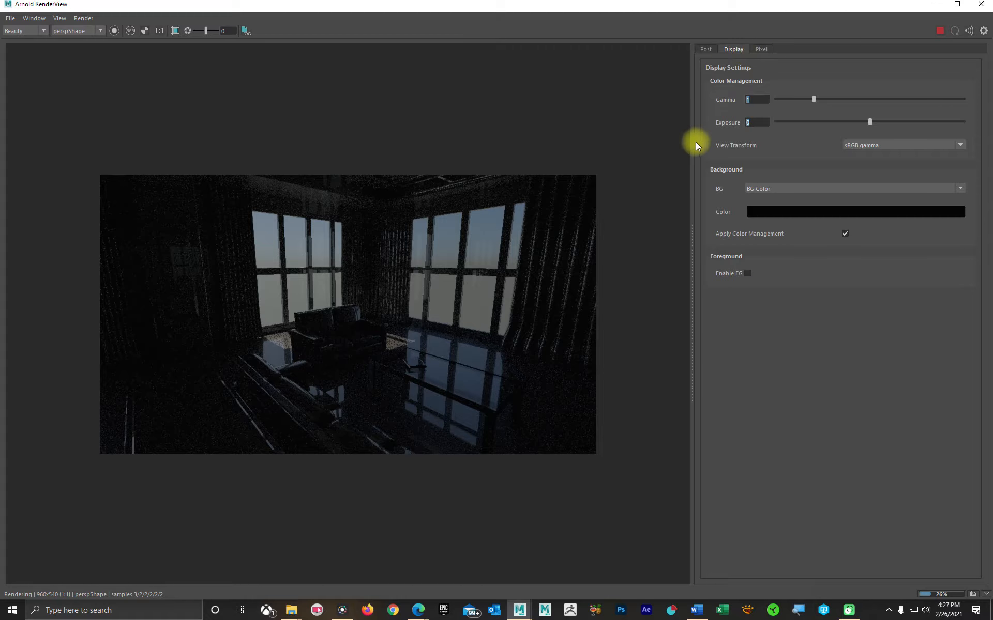
drag(693, 141, 810, 158)
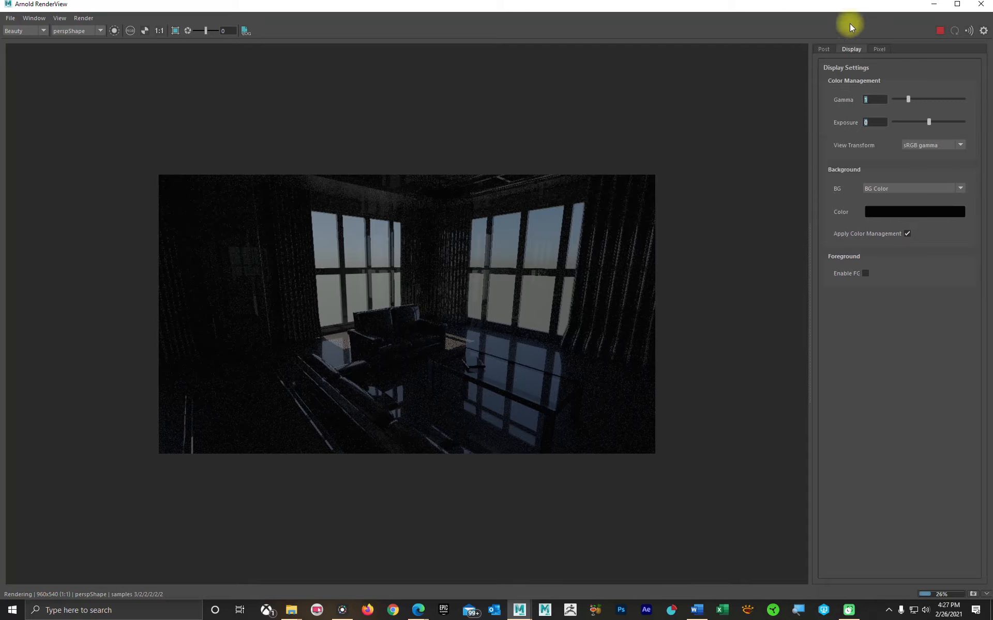
drag(851, 4, 857, 45)
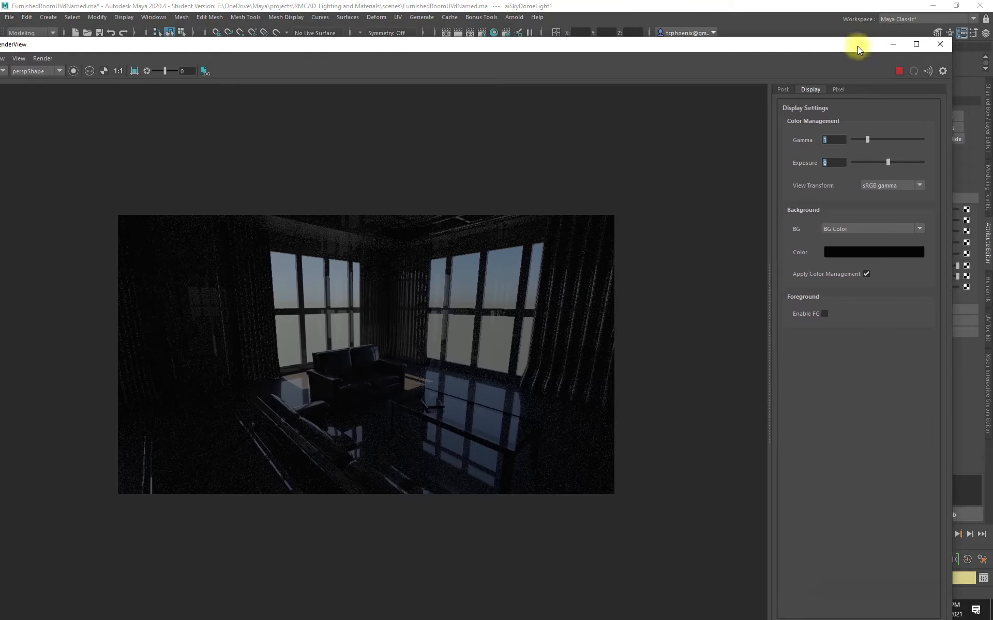
drag(951, 39, 535, 93)
drag(338, 103, 443, 66)
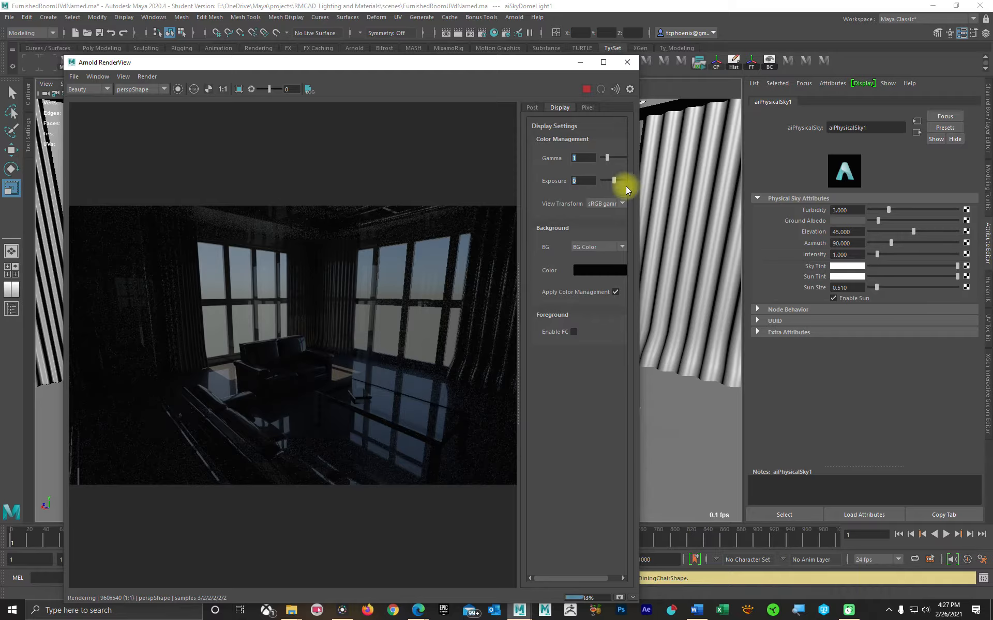
drag(640, 193, 672, 192)
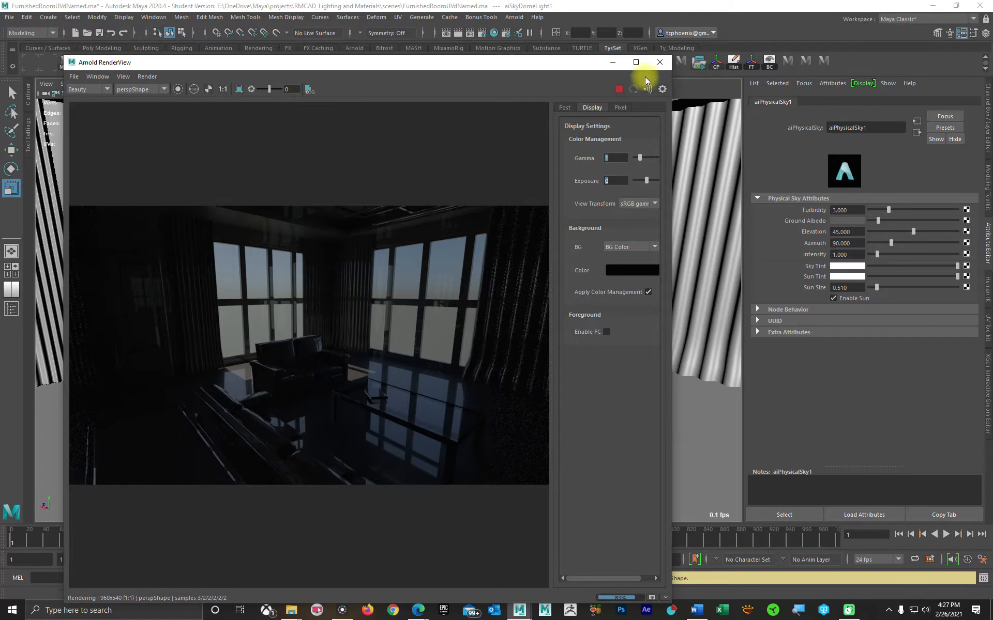
In the render view's display settings, set Gamma to 1.8 and raise Exposure to about 2.14.
click(661, 90)
click(662, 89)
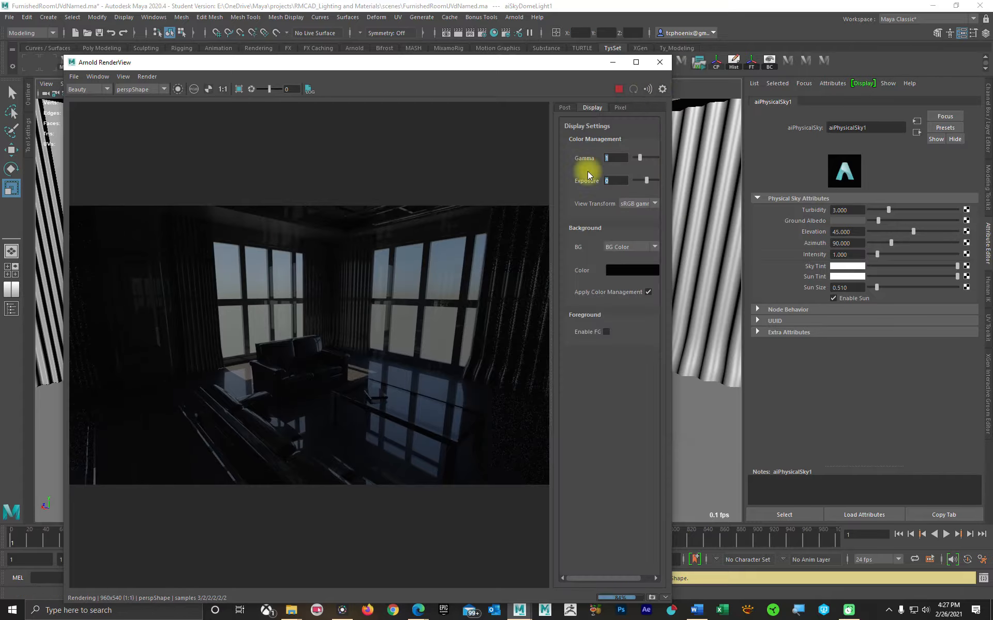
drag(634, 153, 644, 156)
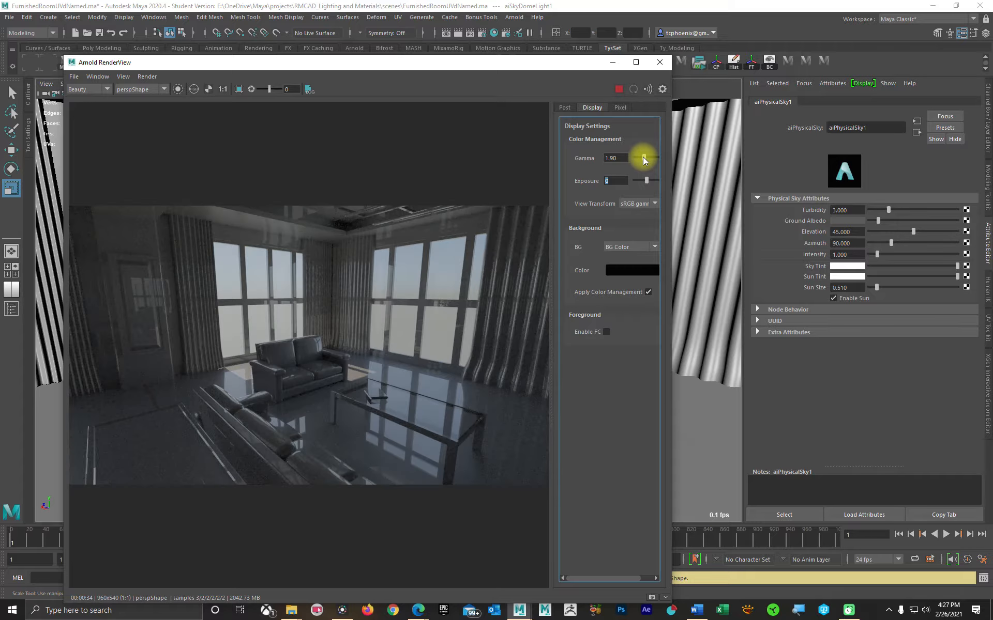
click(615, 159)
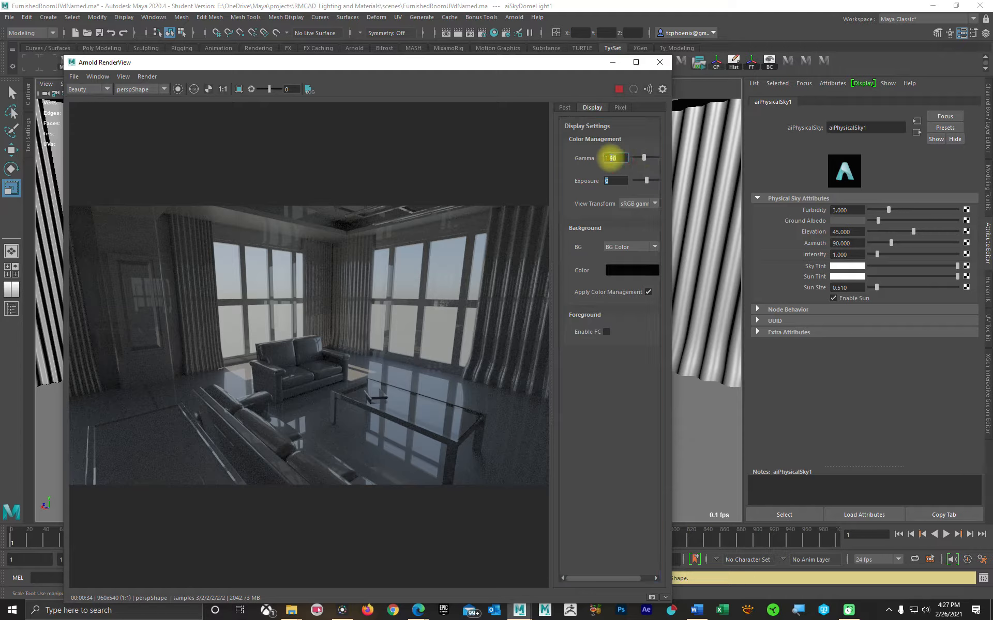
key(Return)
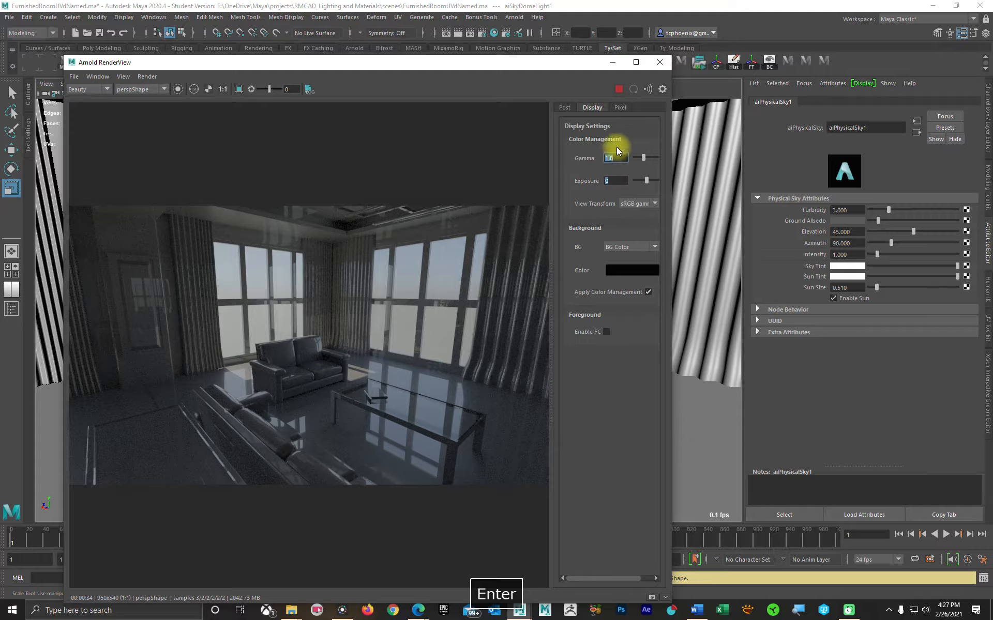
drag(644, 182, 650, 180)
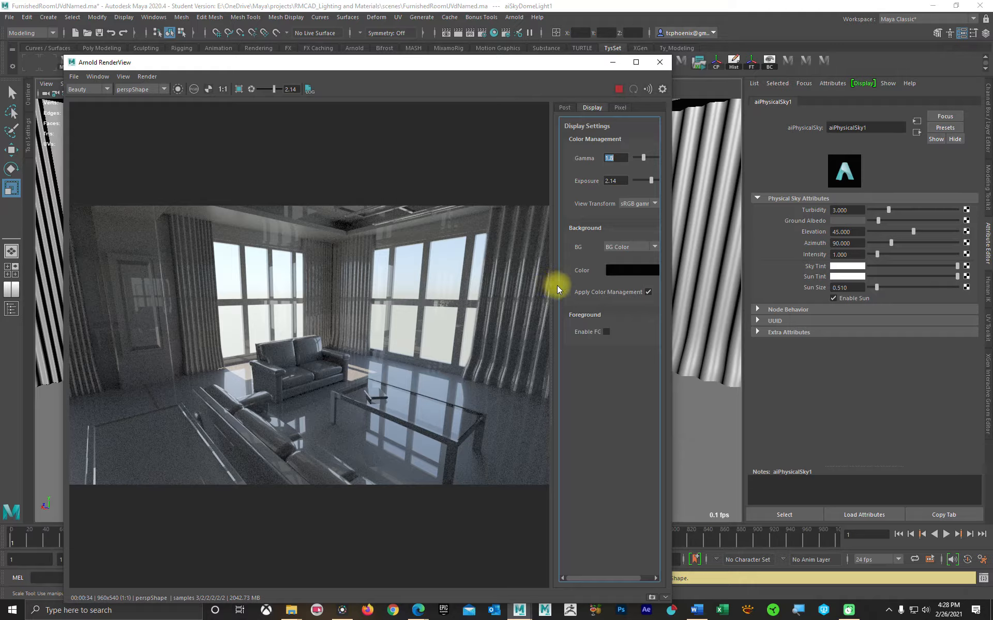
Widen the display settings and shorten the render view window, and set the physical sky's Azimuth to about 137 and Elevation to about 22.
drag(550, 281, 504, 279)
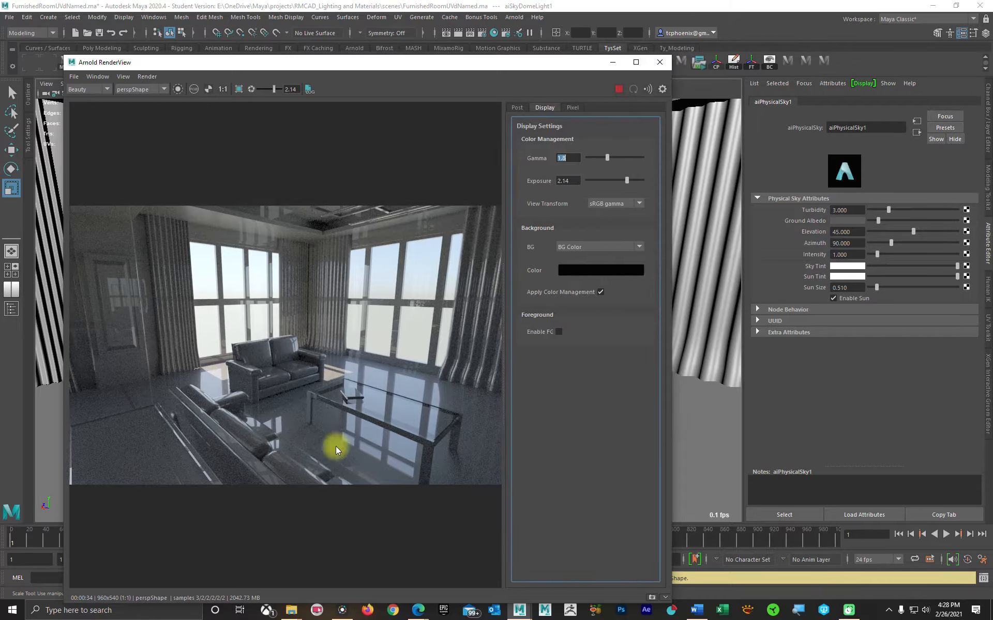
drag(477, 55, 471, 244)
drag(533, 264, 558, 135)
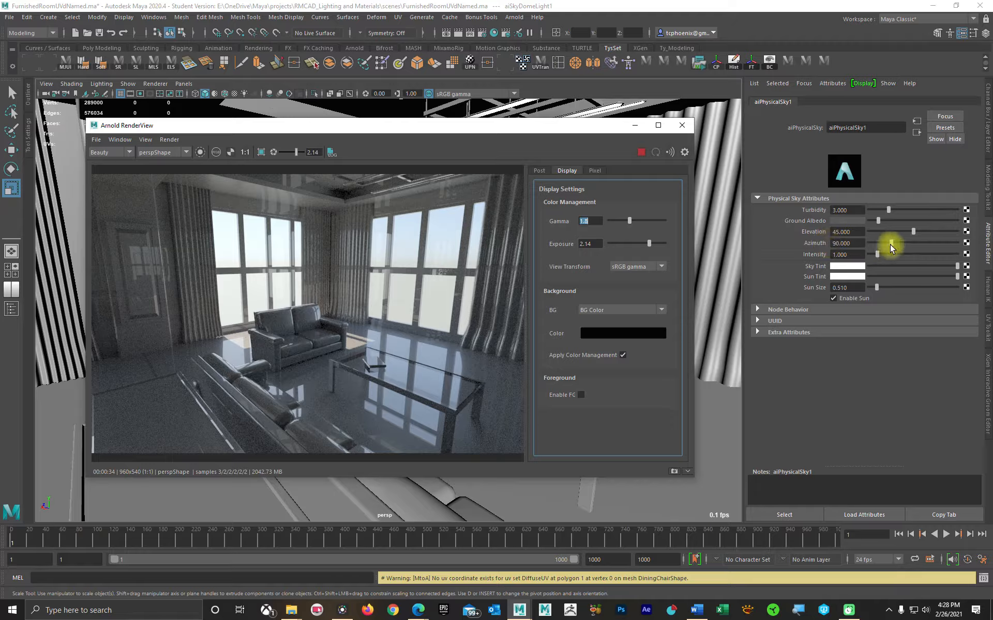
drag(889, 243, 902, 244)
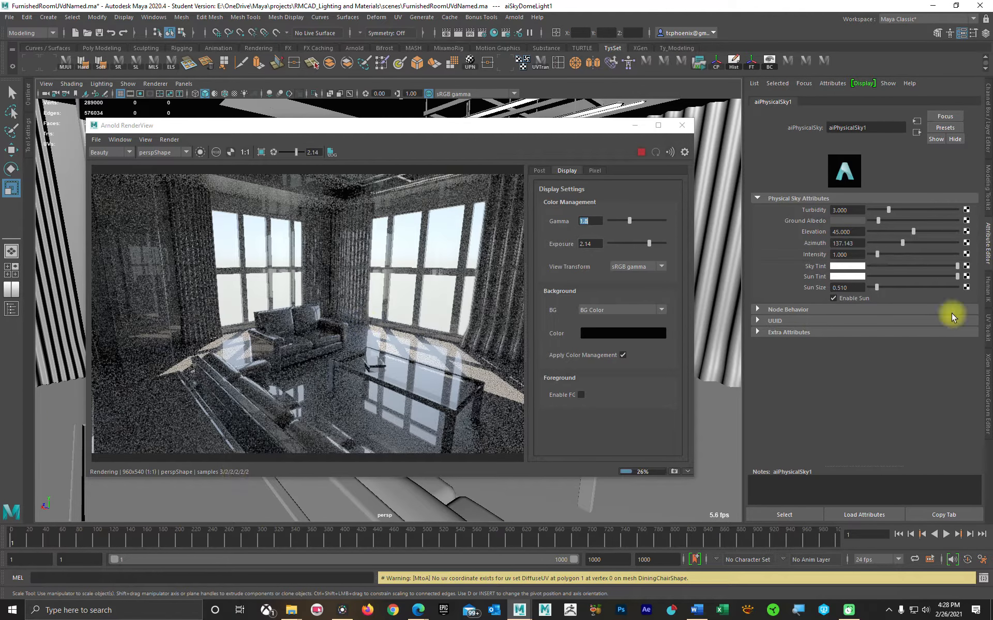
mouse_move(914, 231)
mouse_down()
mouse_move(887, 230)
mouse_move(896, 230)
mouse_up()
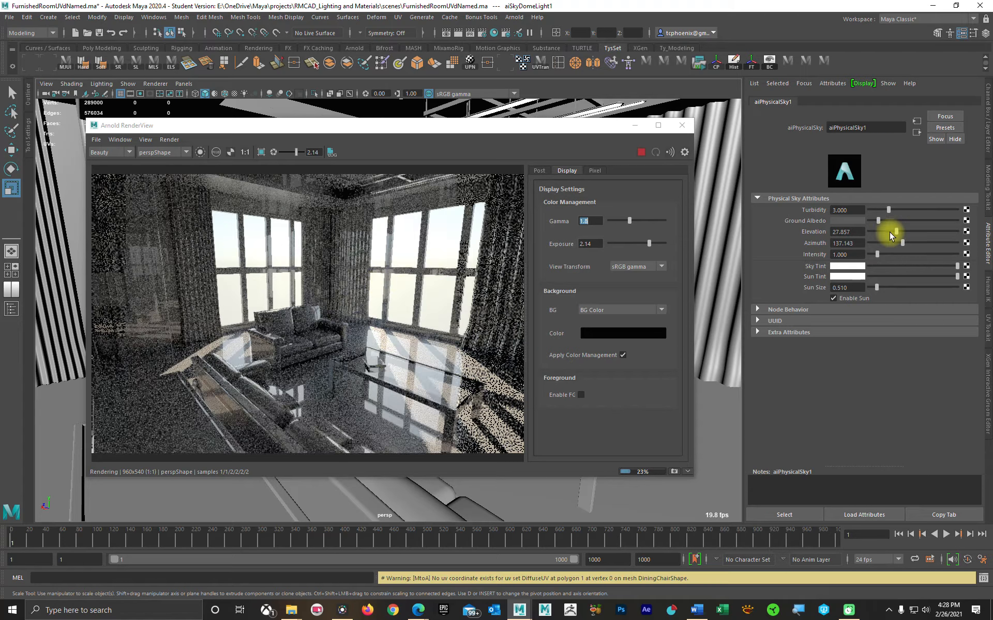
mouse_move(894, 231)
mouse_down()
mouse_move(873, 232)
mouse_move(890, 230)
mouse_up()
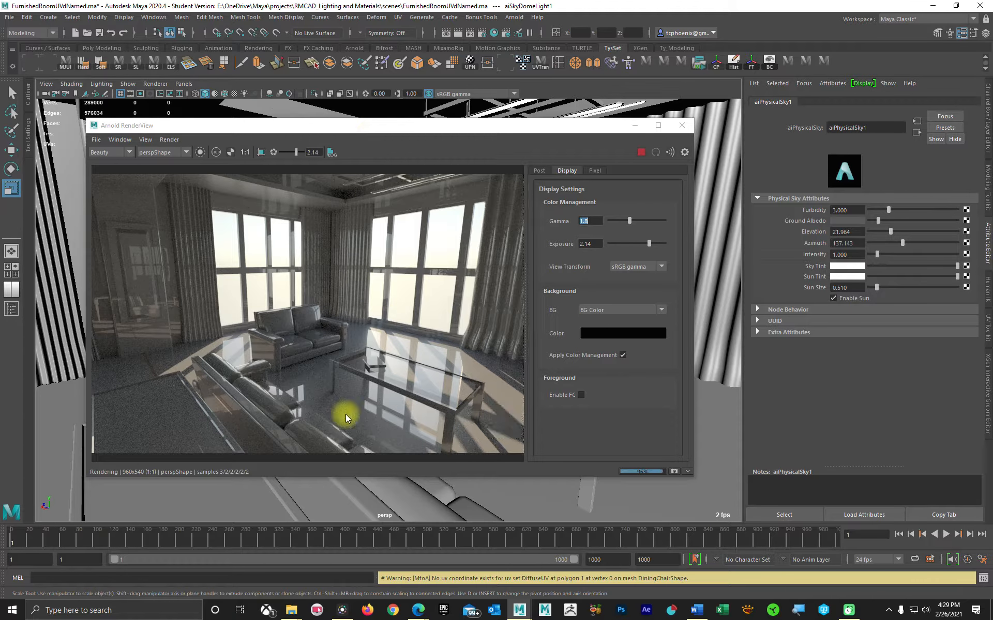
Move the render view aside and select the door, the adjacent curtain and walls, both sofas and the book in the scene.
drag(376, 129, 573, 346)
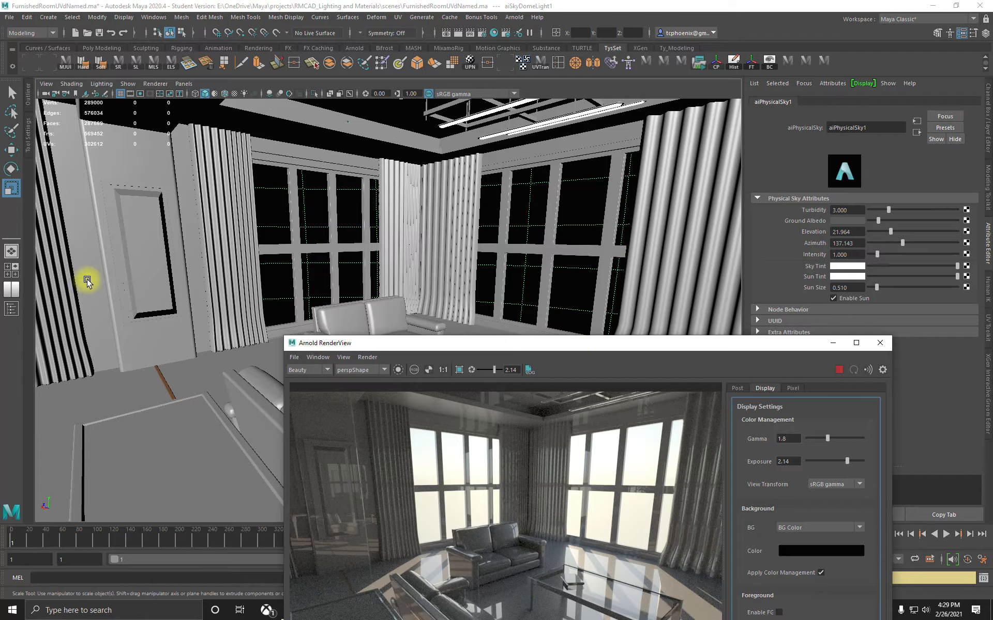
drag(87, 280, 214, 345)
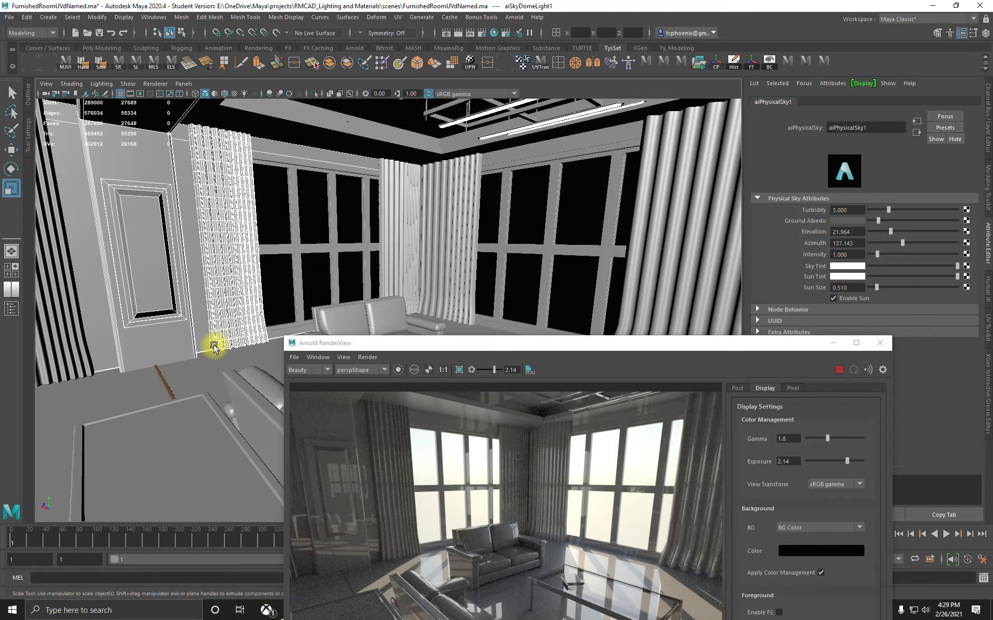
drag(374, 353, 688, 235)
ctrl+shift+drag(292, 367, 477, 423)
shift+click(504, 411)
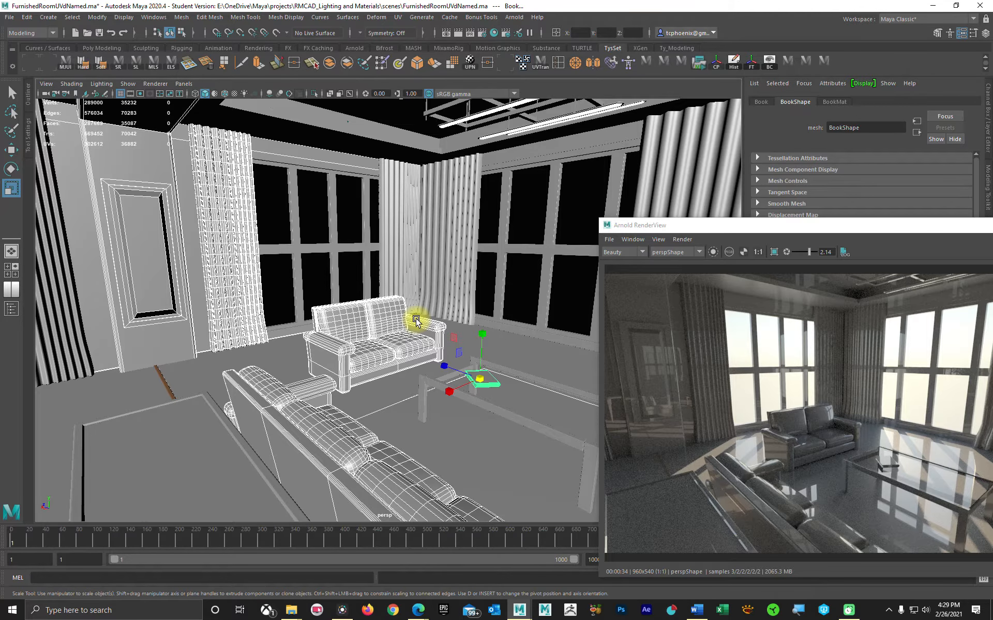
In wireframe display, add the small table, both window frames, the remaining visible curtains and the ceiling to the selection.
key(4)
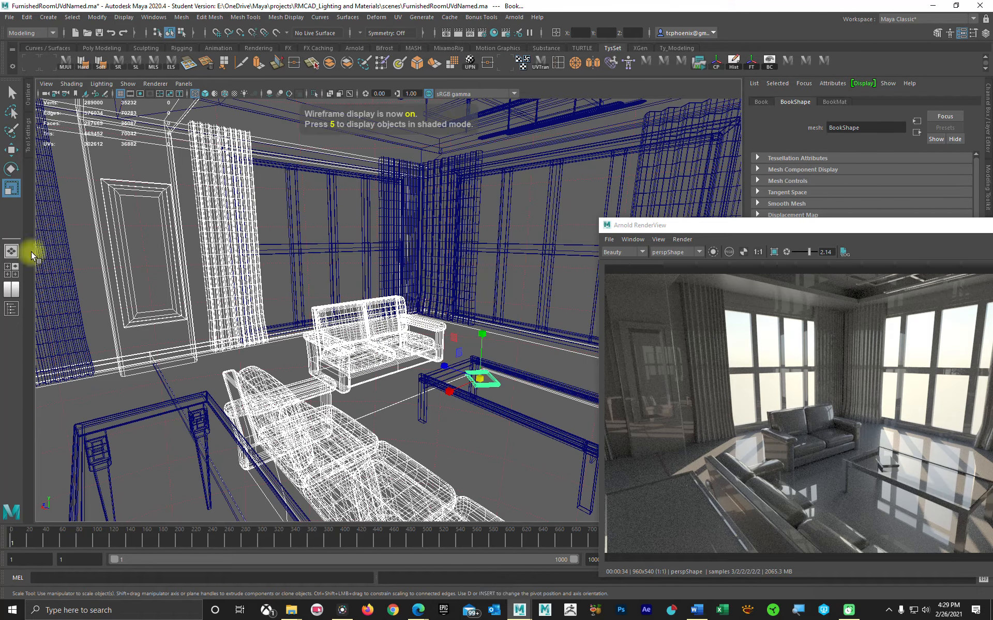
shift+click(189, 396)
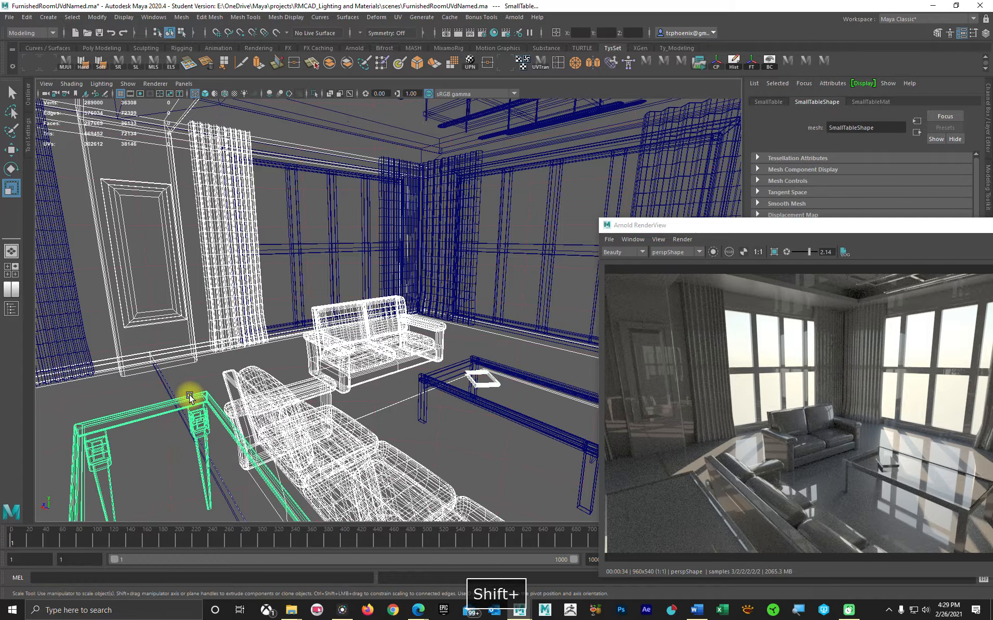
shift+click(510, 171)
shift+click(368, 174)
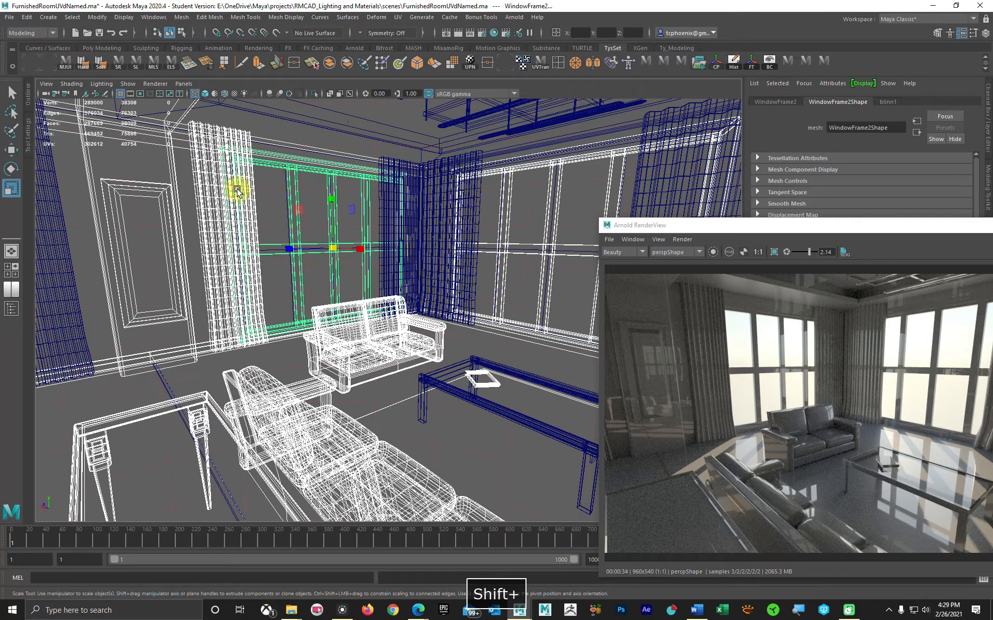
shift+click(49, 185)
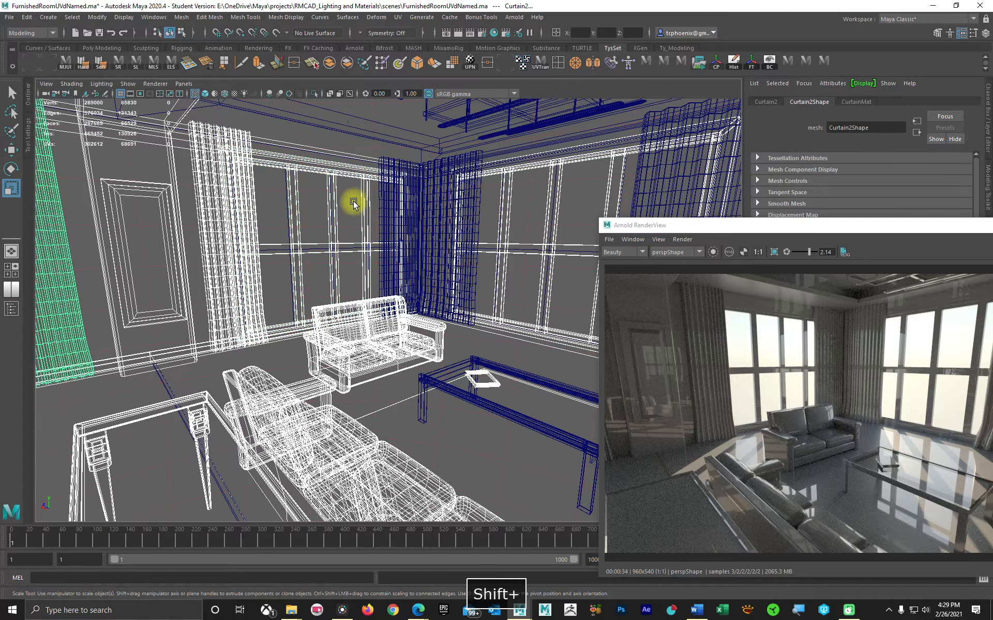
shift+click(382, 200)
shift+click(443, 219)
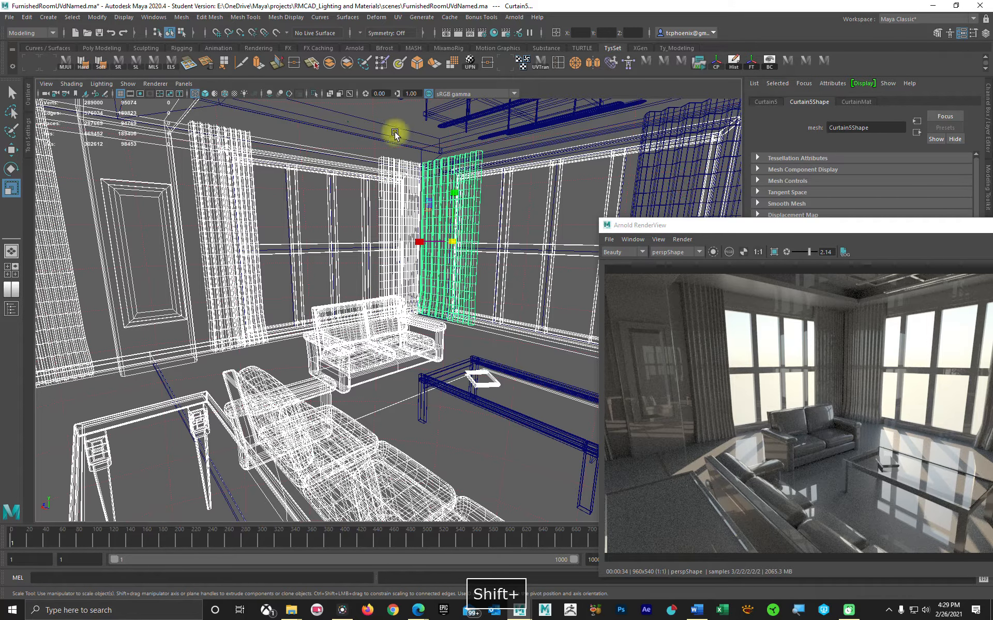
shift+click(350, 130)
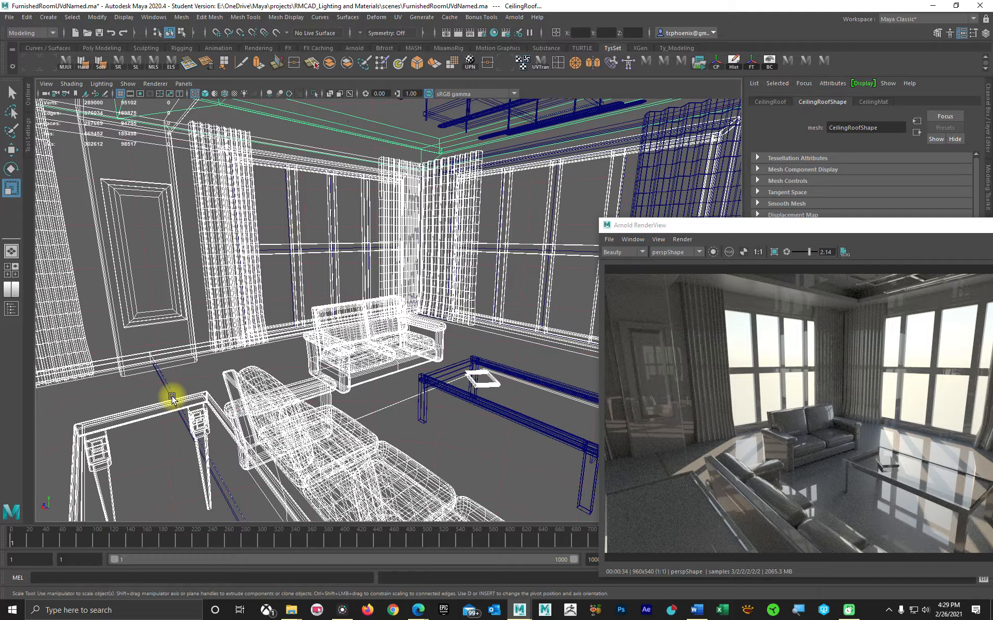
shift+click(637, 196)
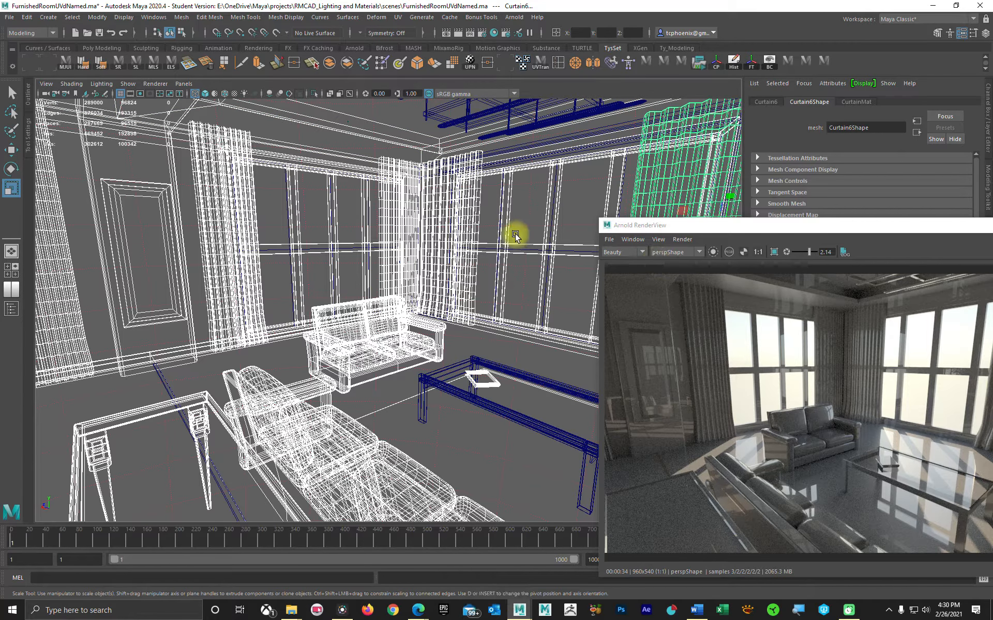
Restore shaded display, assign a new Lambert material to all selected objects, and reposition the render view to inspect the updated room.
key(5)
right_click(449, 231)
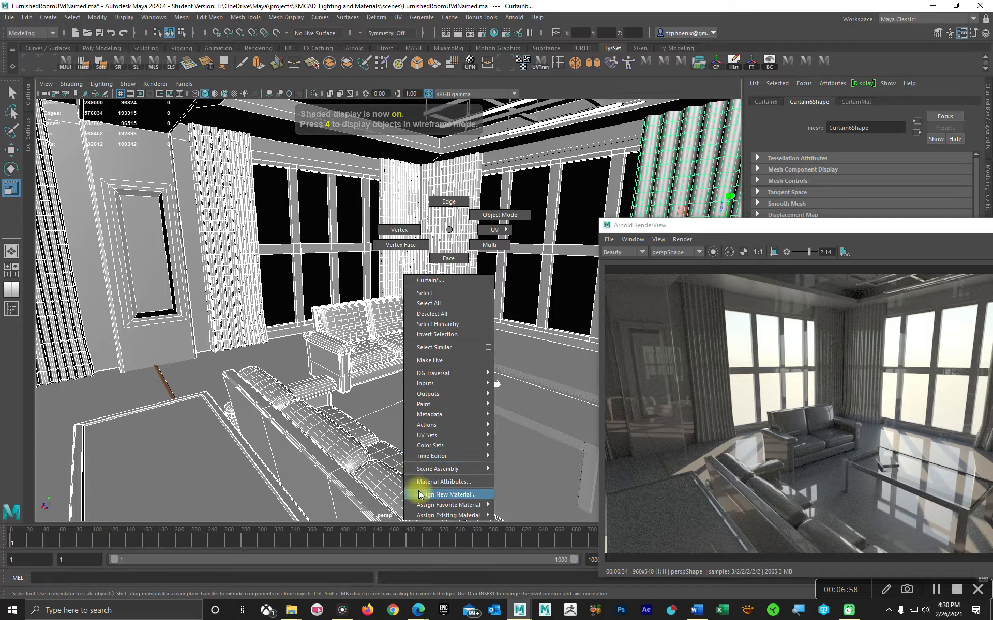
mouse_move(425, 506)
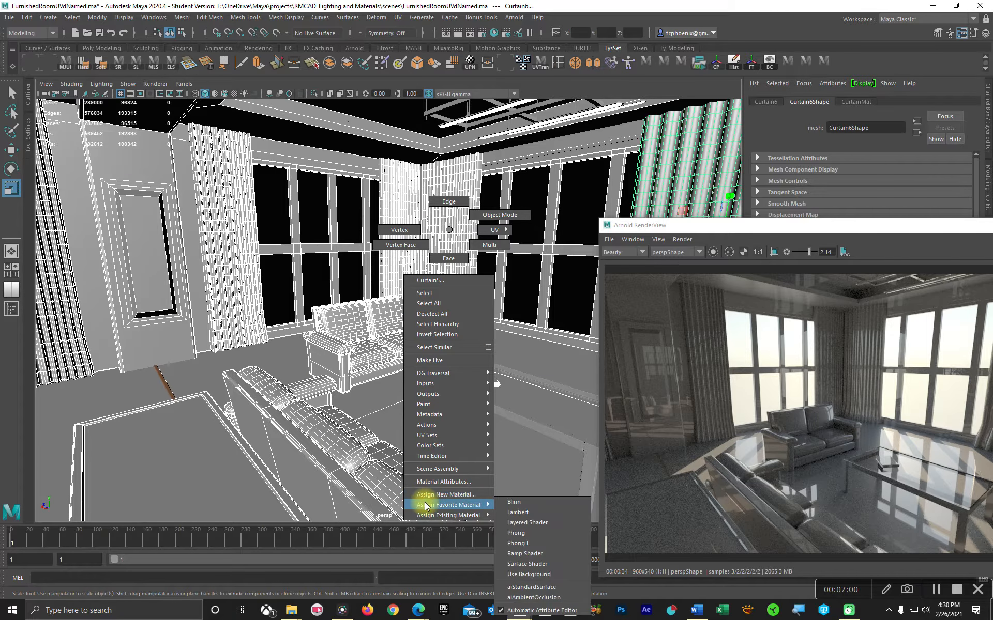
click(521, 513)
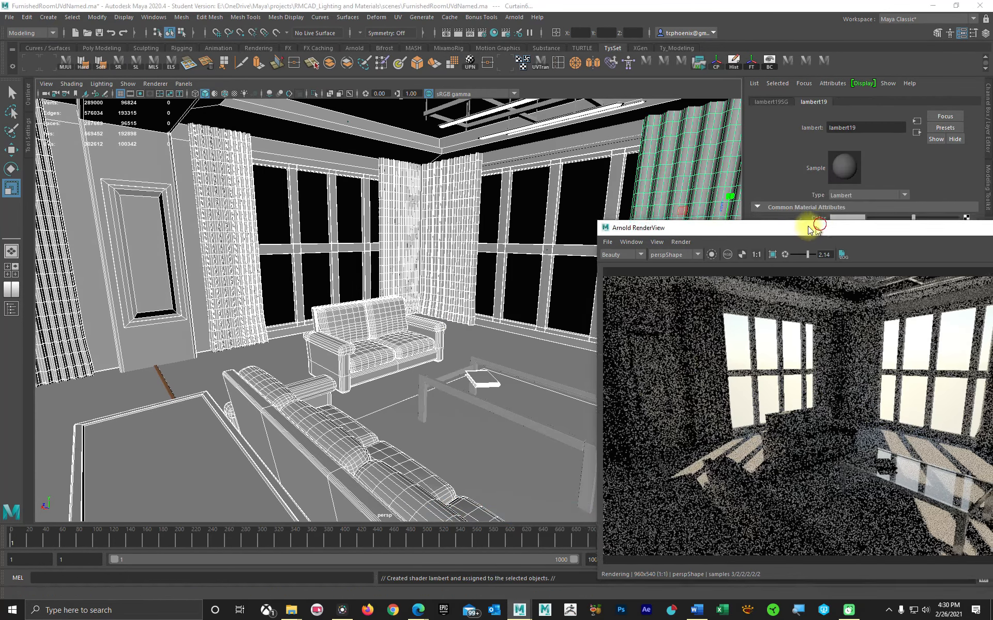
drag(815, 225, 355, 135)
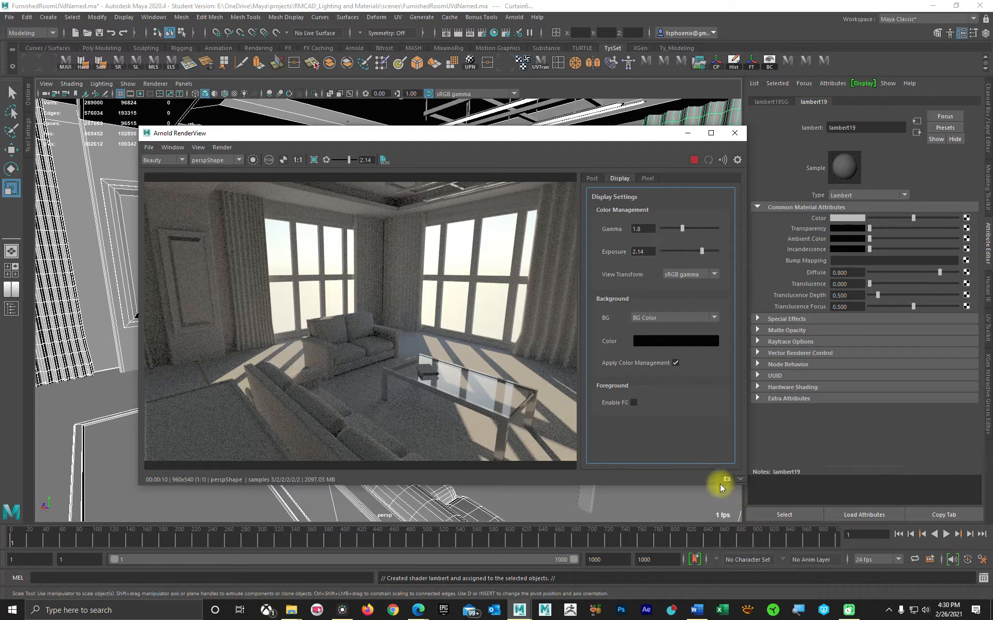
drag(440, 134, 408, 168)
scroll(393, 135, up, 1)
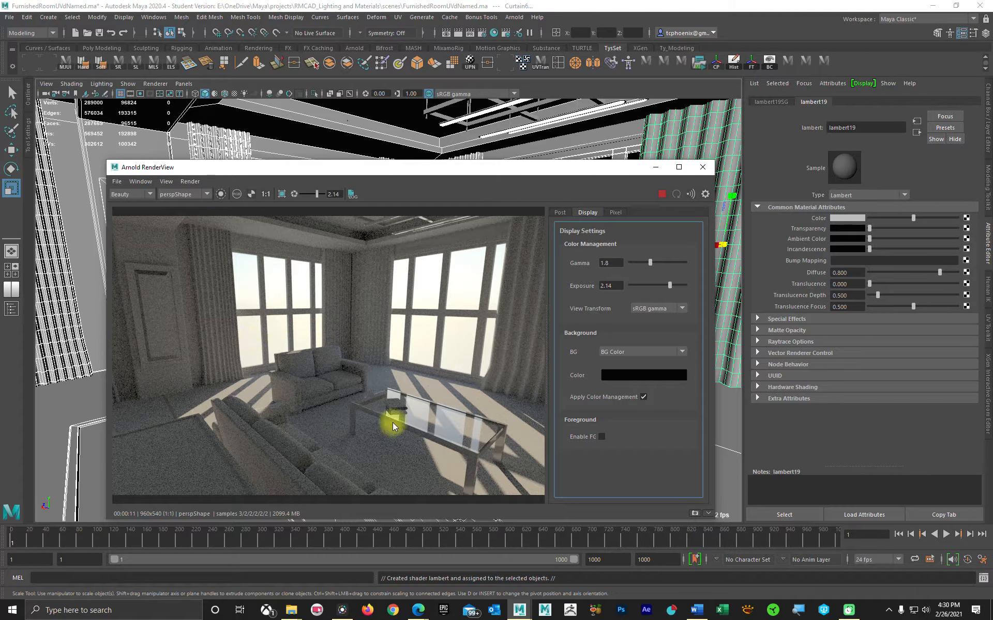
drag(404, 164, 355, 135)
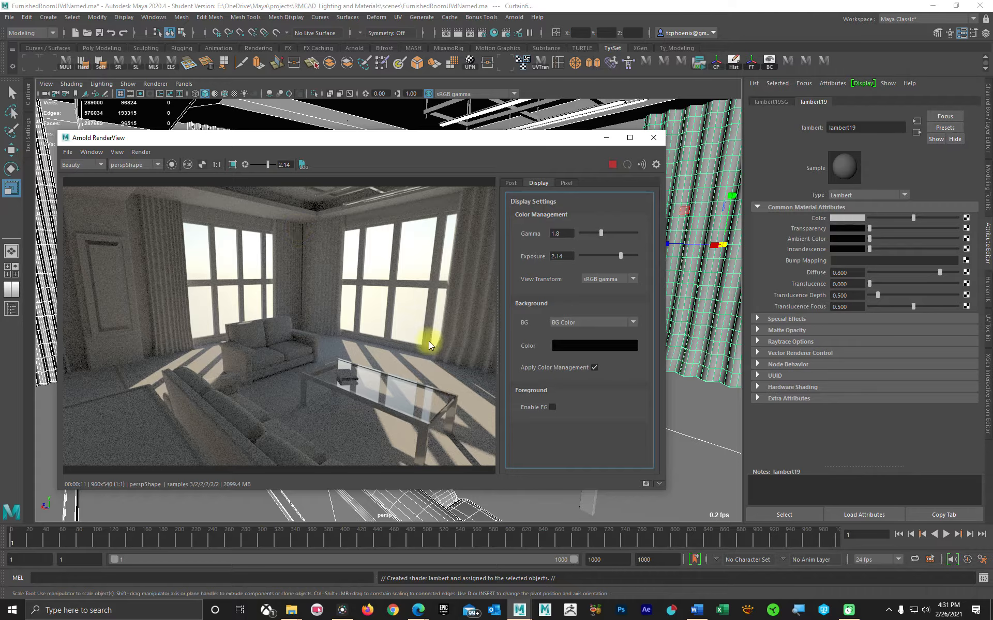
Set the Arnold Diffuse samples to 8 in the render settings to reduce the noise in the render.
click(484, 34)
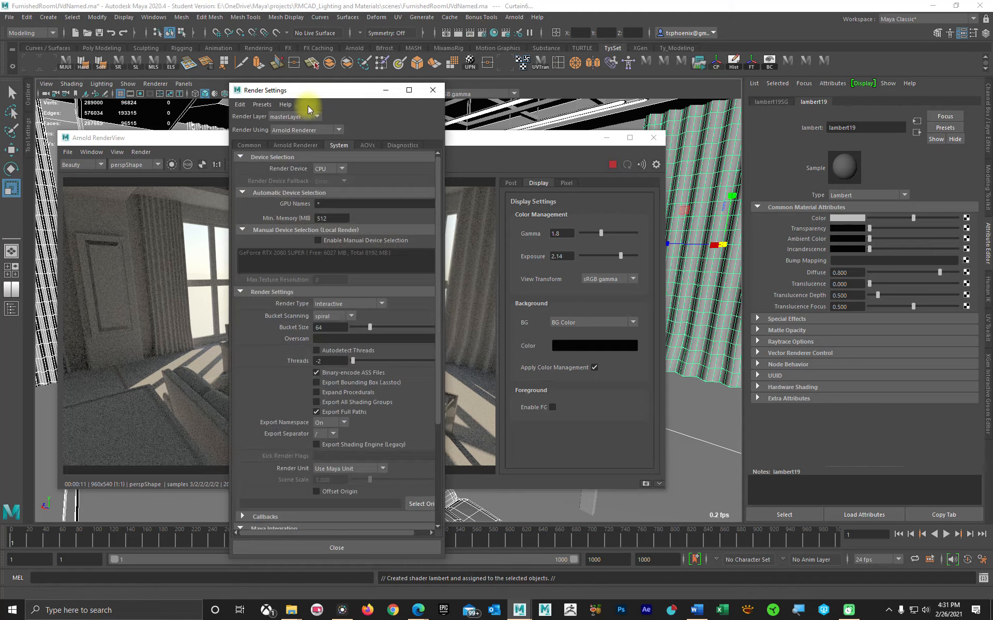
drag(316, 93, 549, 94)
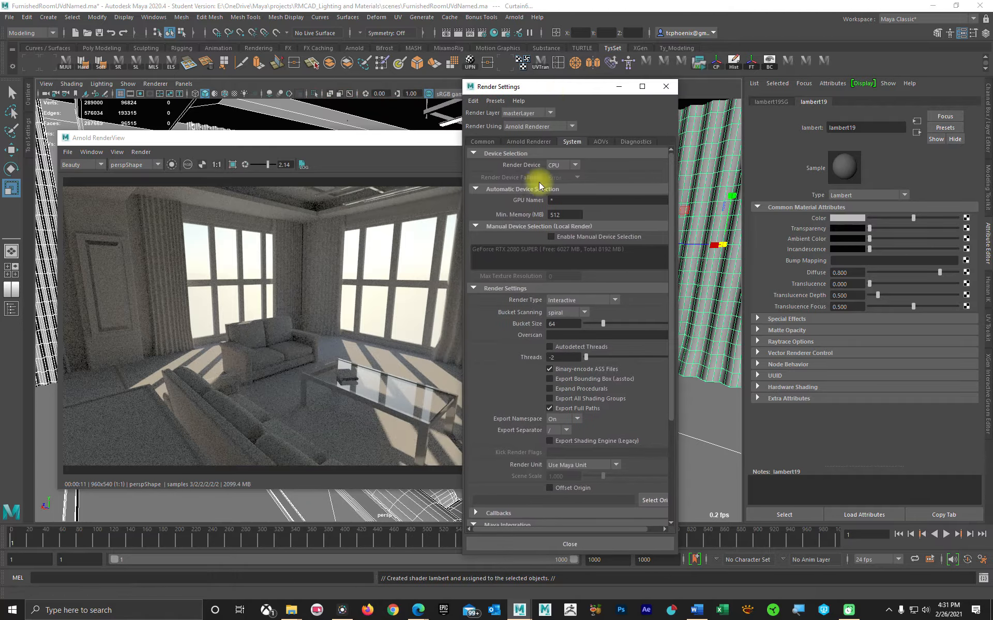
click(527, 142)
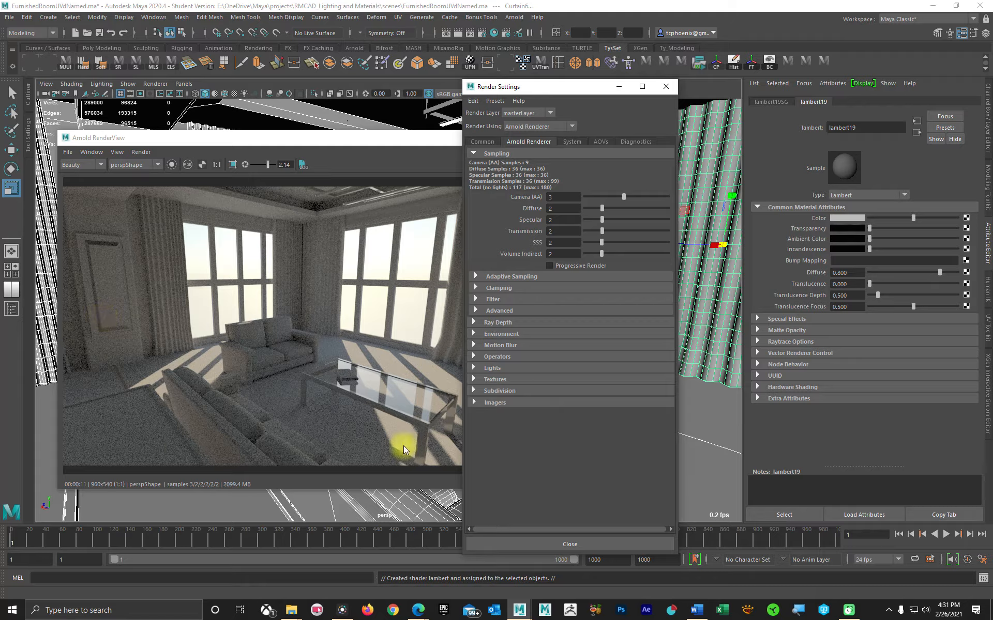
click(550, 208)
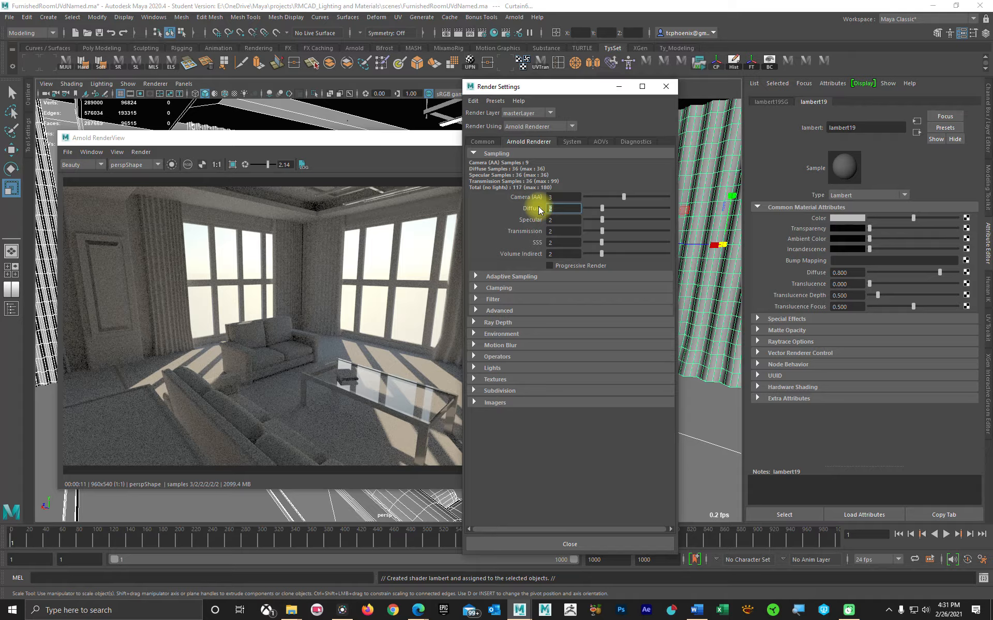
text(8)
key(Return)
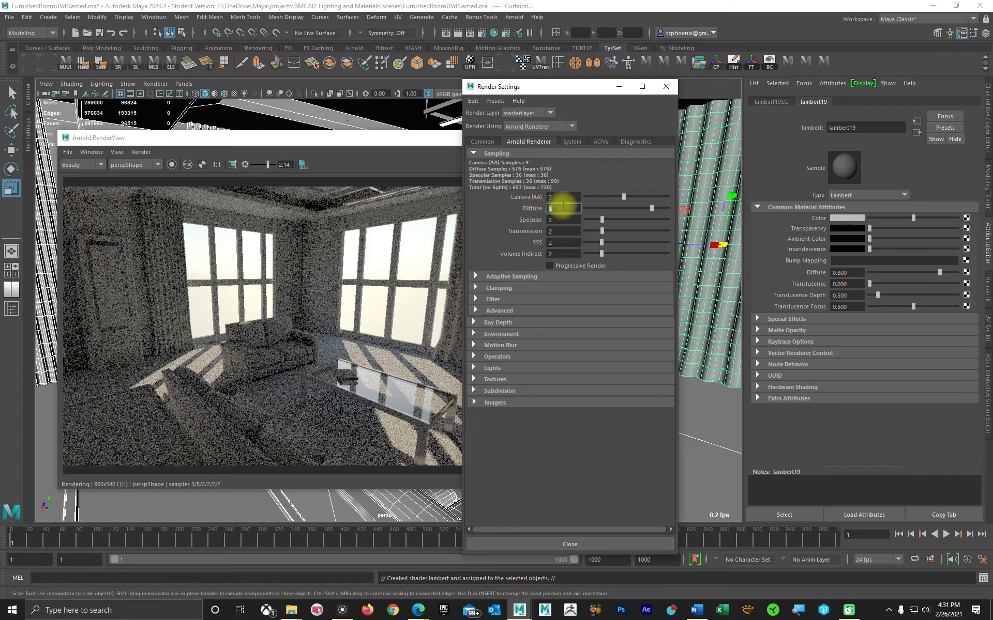
Move the render settings window clear of the render view and examine the whole rerendered room image.
drag(548, 91, 660, 85)
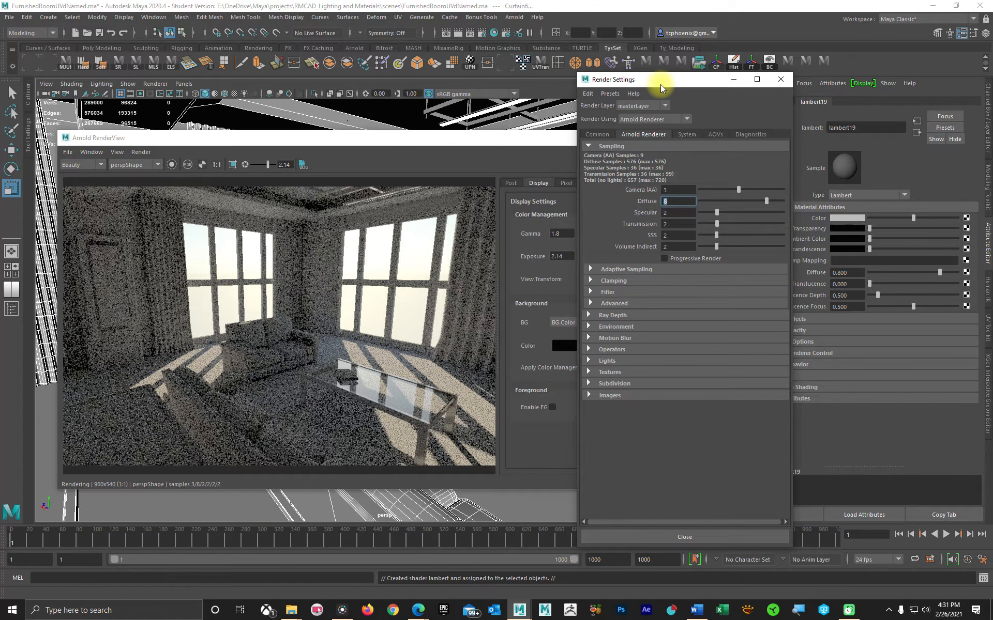
drag(660, 85, 696, 91)
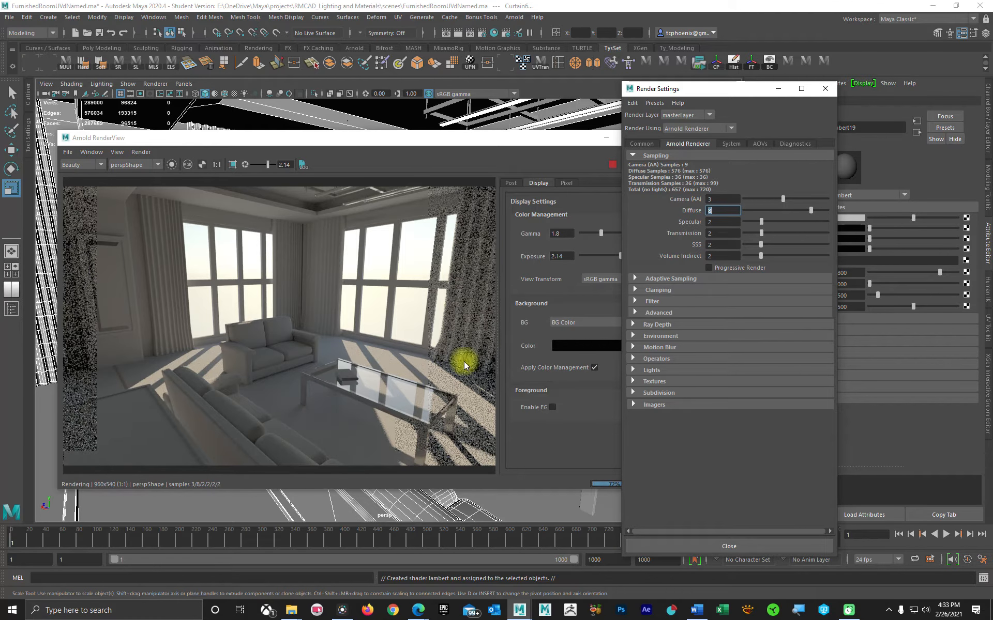
drag(692, 88, 711, 90)
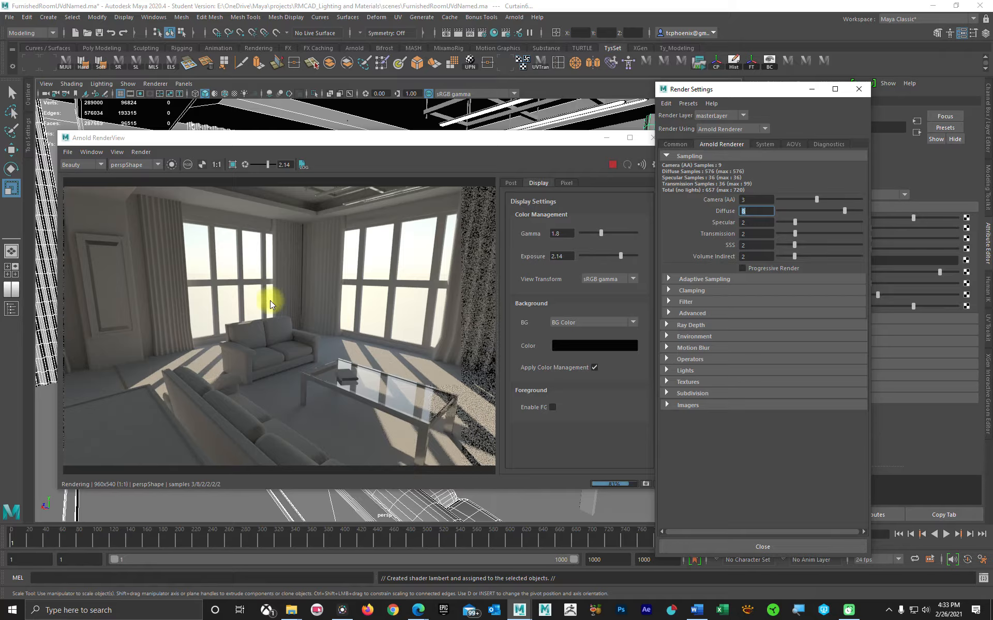
scroll(274, 310, down, 2)
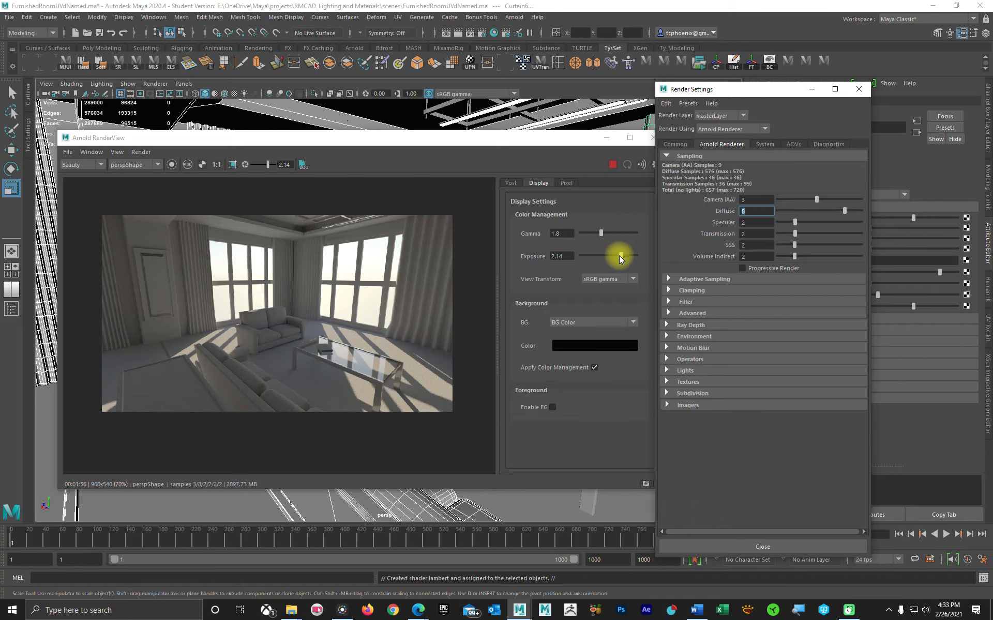
Set the render view's display exposure to 3.65 and gamma to 1.78, and review the Apply Gamma/Exposure setting in the image save options.
mouse_move(620, 259)
mouse_down()
mouse_move(601, 236)
mouse_move(625, 237)
mouse_move(602, 233)
mouse_move(628, 256)
mouse_up()
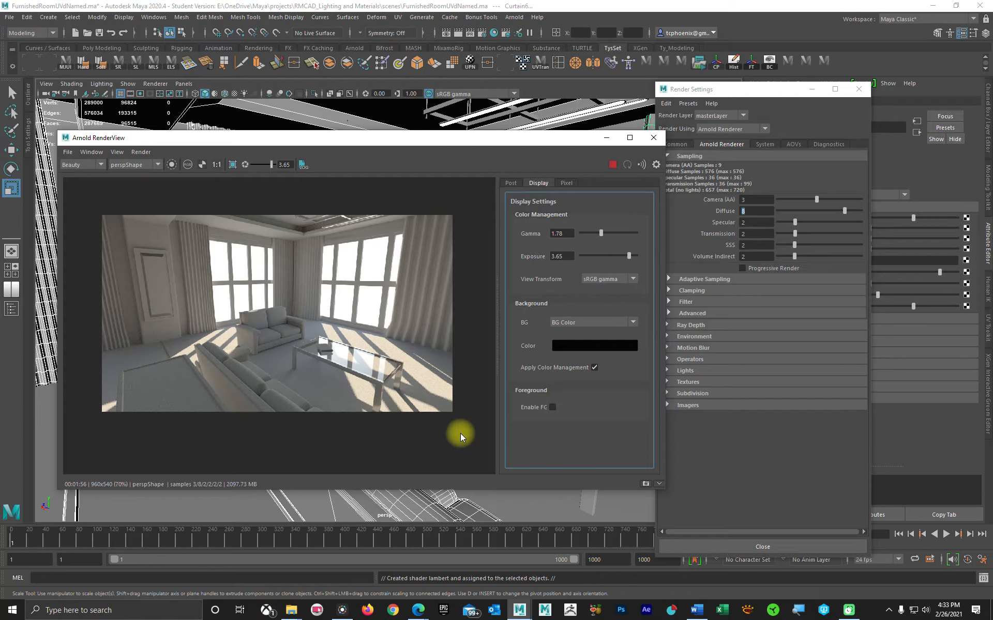
click(68, 152)
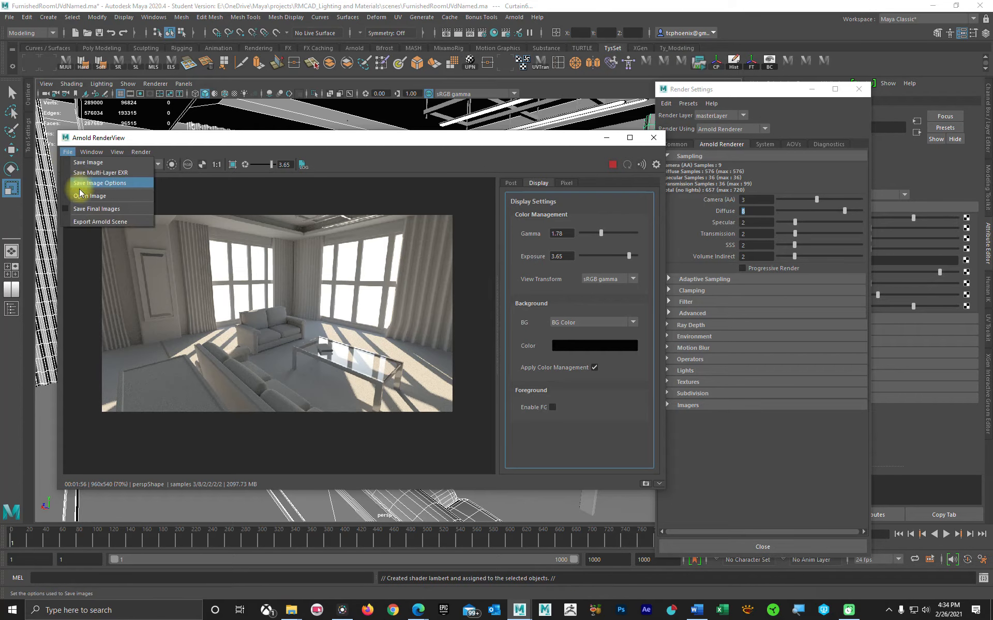
click(84, 184)
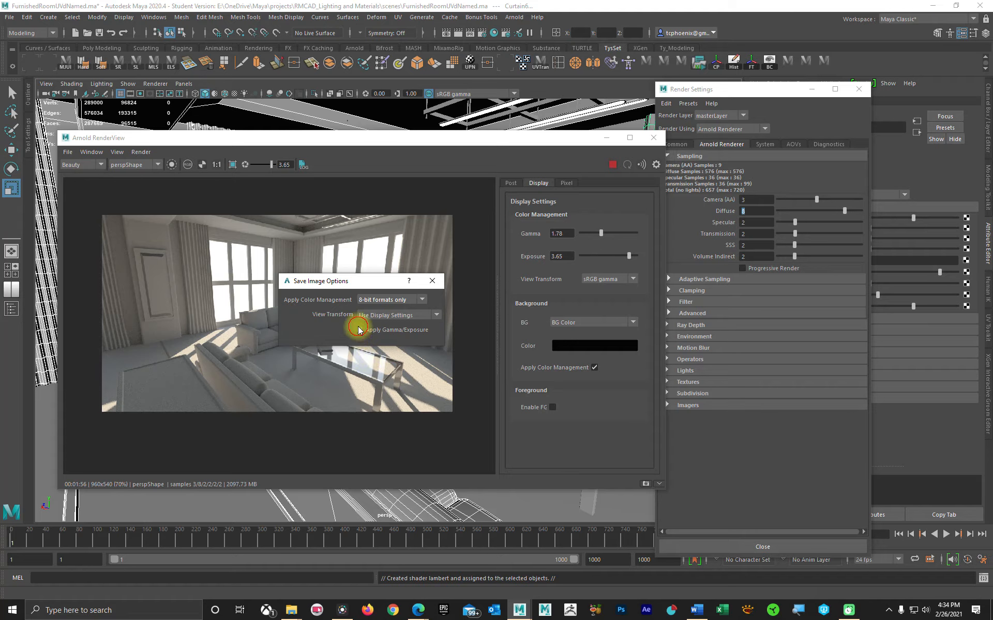
click(432, 280)
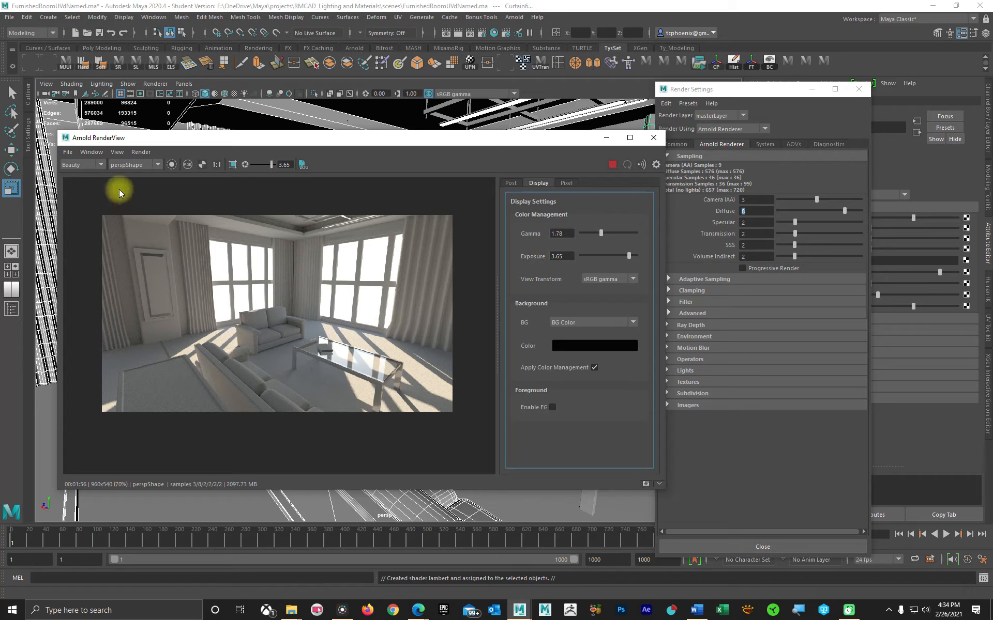
Save the rendered image as RoomTy1.jpg in the project's images folder.
click(67, 152)
click(80, 162)
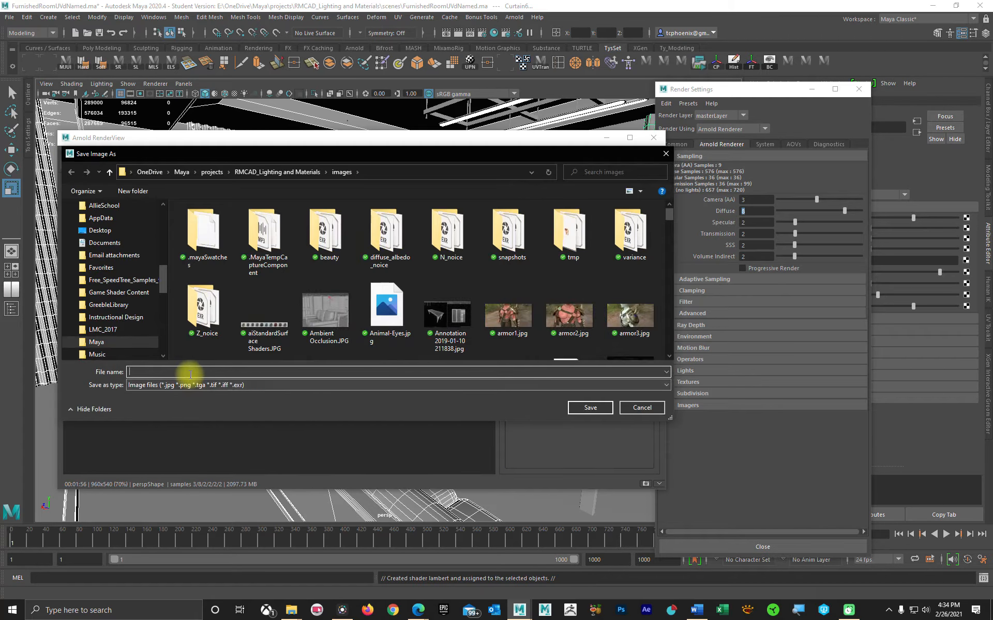
text(Roo)
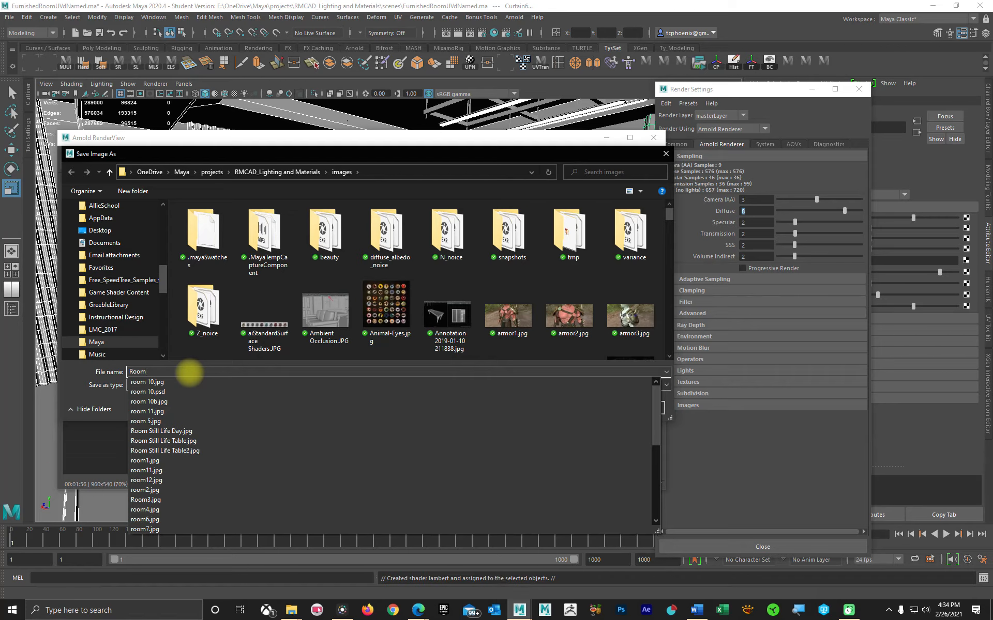
text(mTy1)
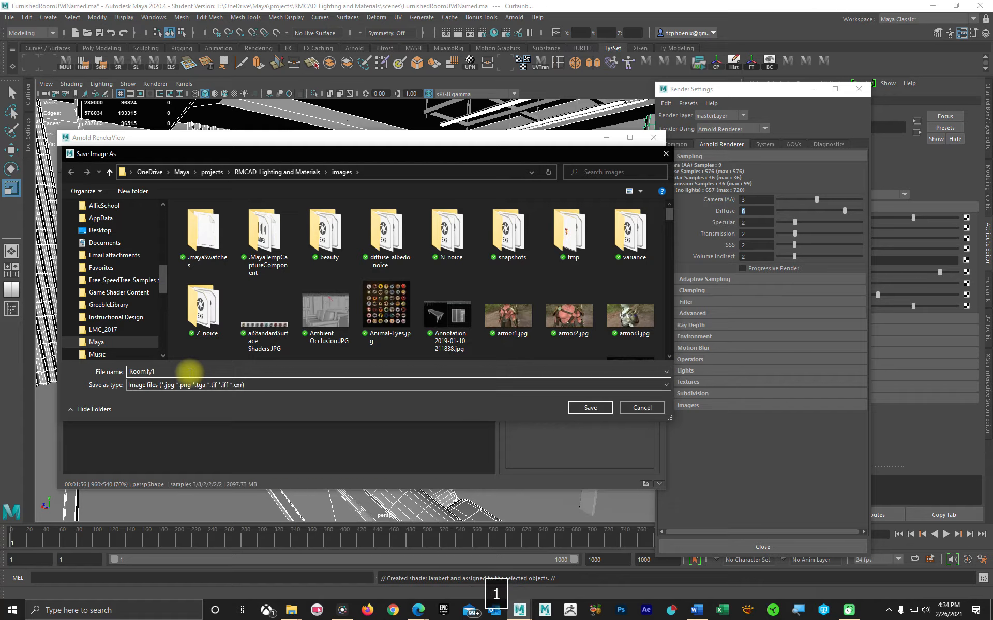
text(.jpg)
key(Return)
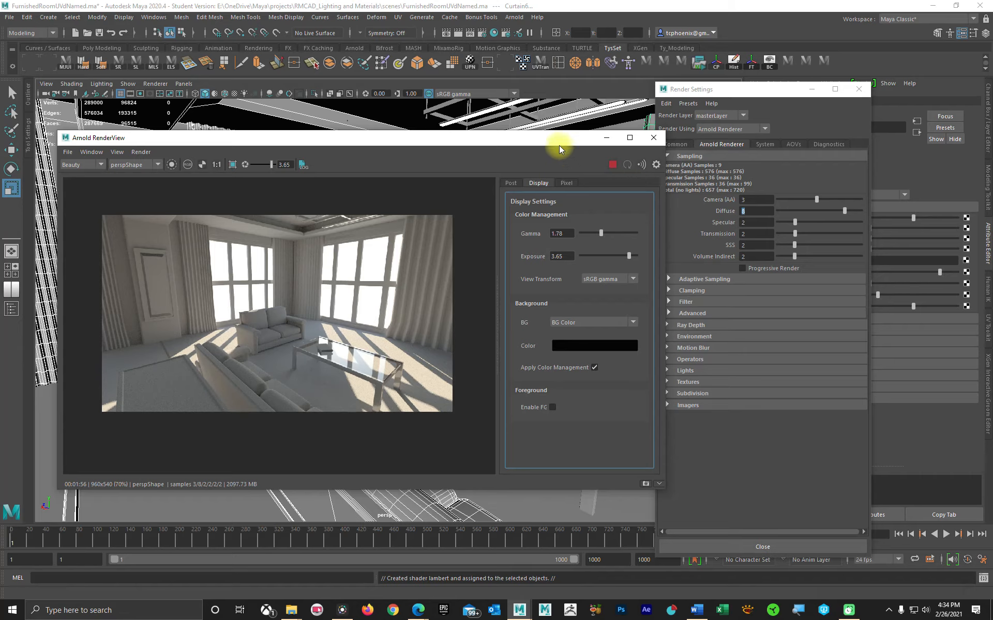
Close the render settings, stop the render, select the sky dome light outside the room and open its connected physical sky attributes.
drag(559, 149, 514, 182)
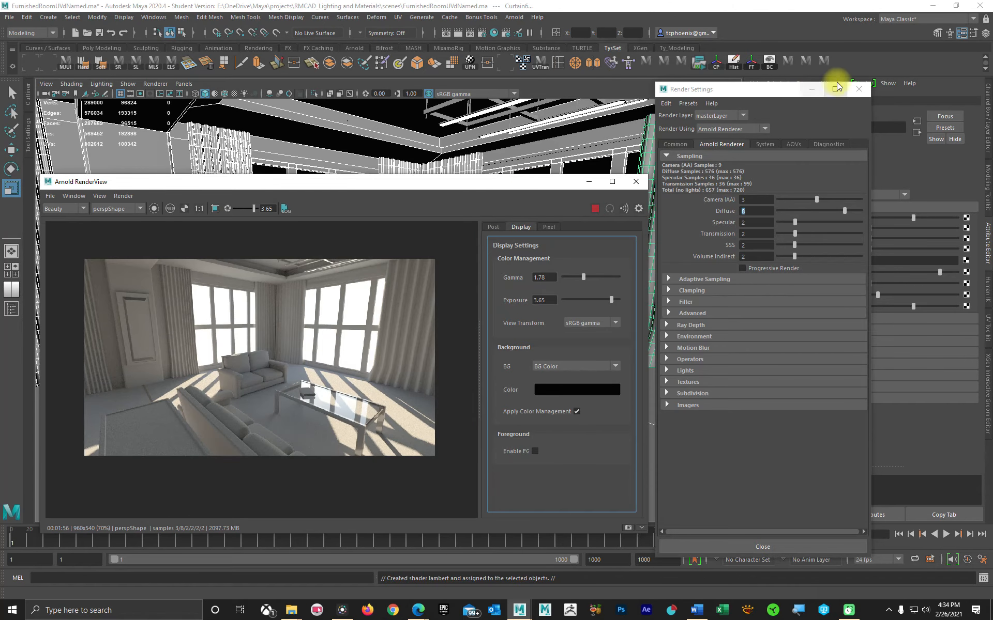
click(869, 89)
click(595, 208)
scroll(673, 231, down, 5)
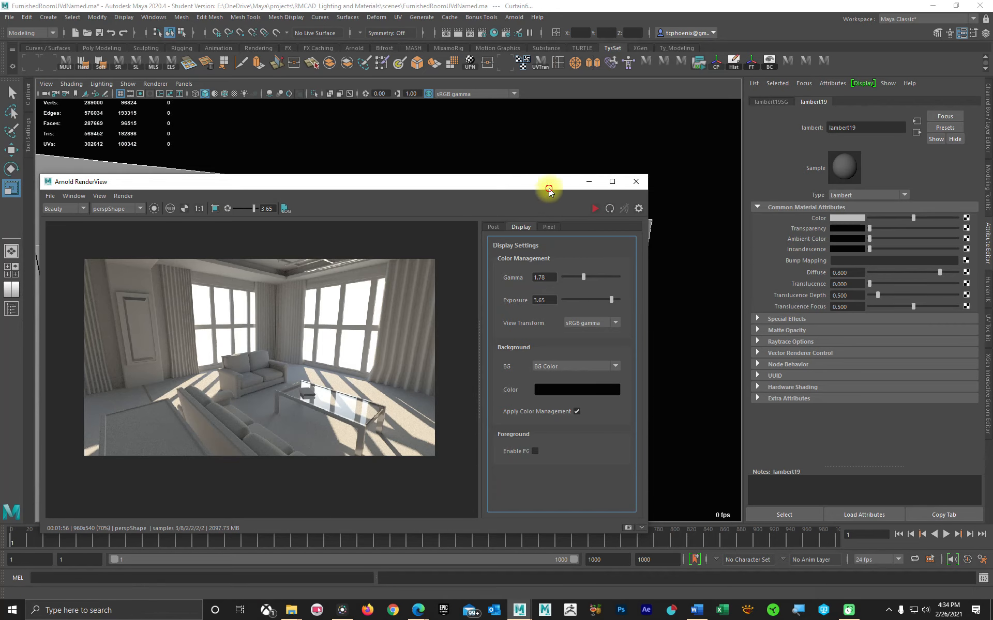
drag(549, 192, 661, 349)
click(672, 253)
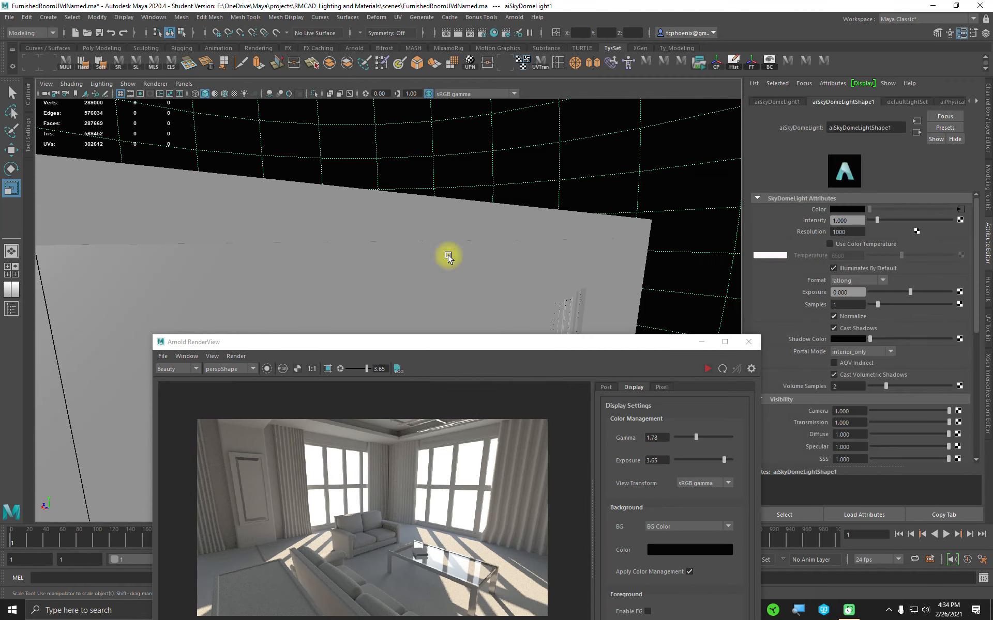
scroll(448, 256, up, 5)
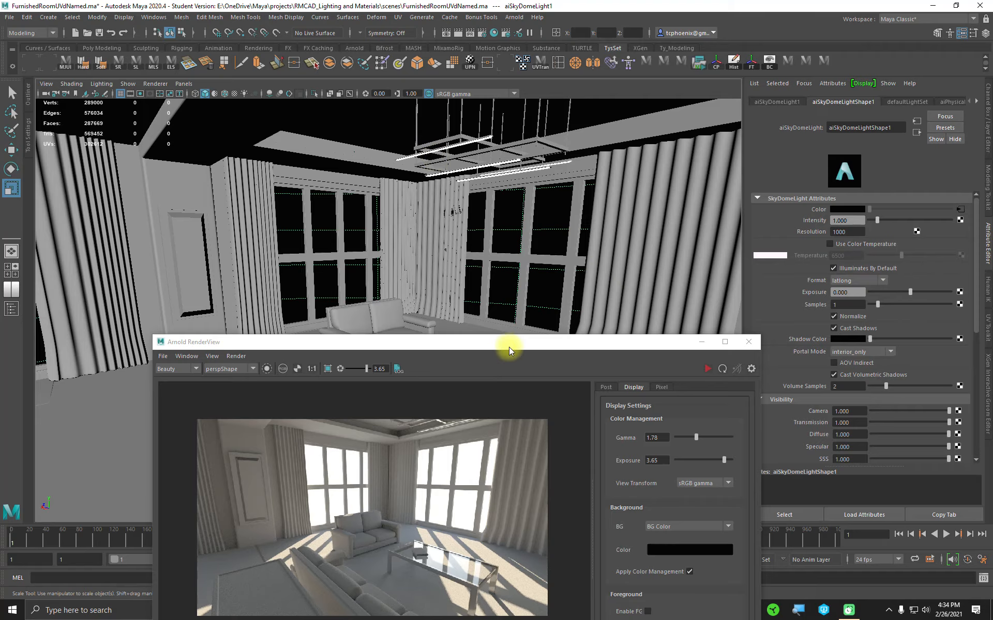
drag(508, 350, 447, 172)
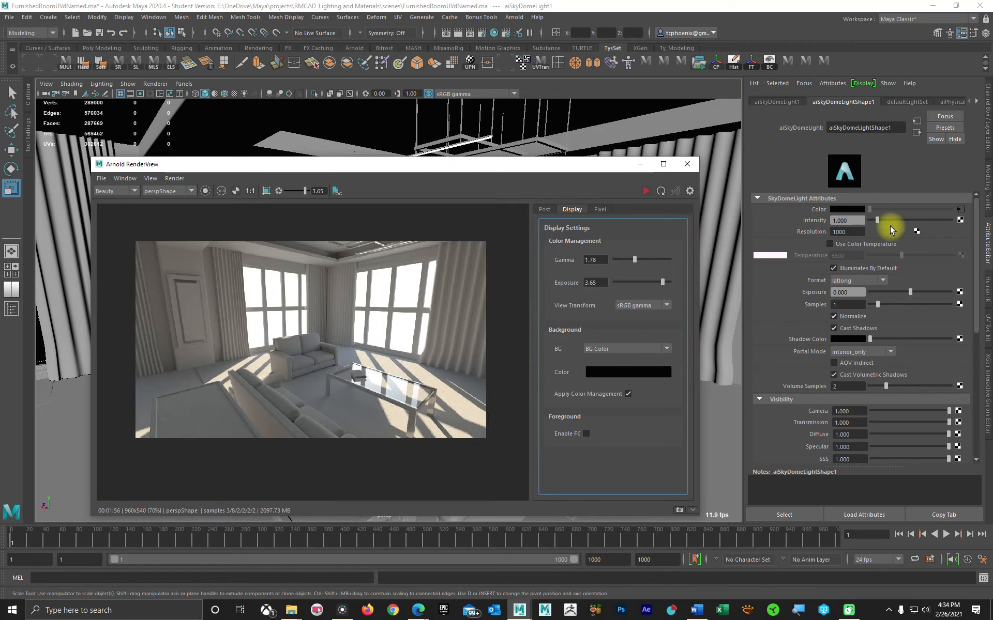
click(960, 209)
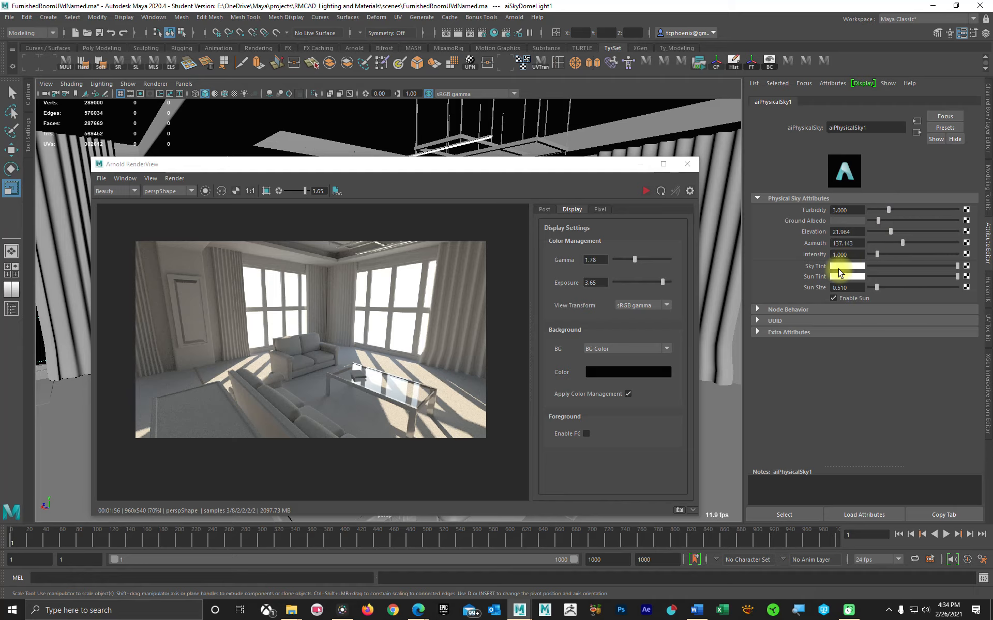
Restart the interactive render and set the Arnold Diffuse samples to 2 for faster previews.
click(646, 191)
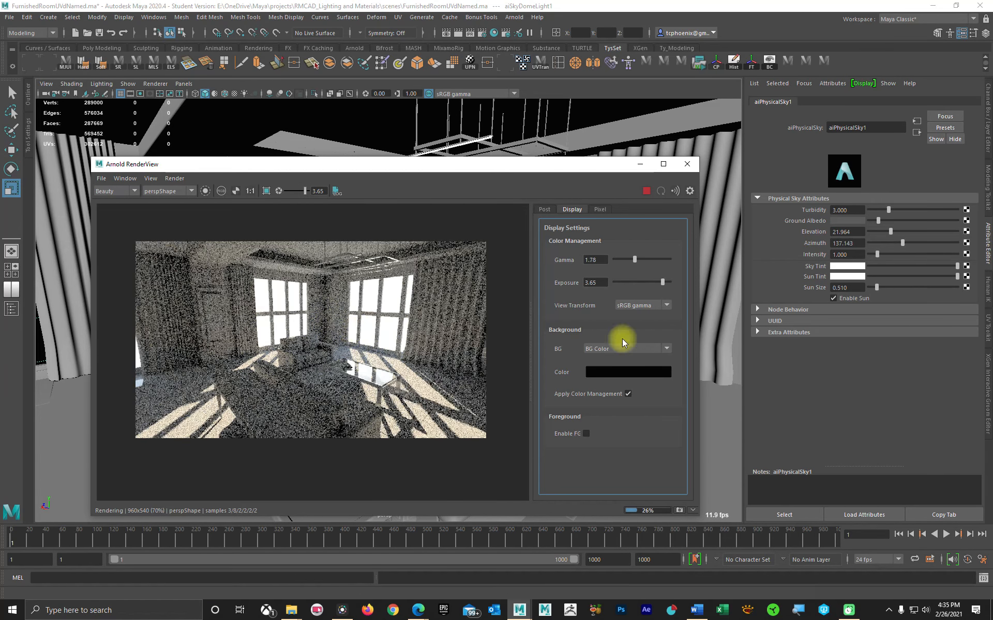
click(853, 268)
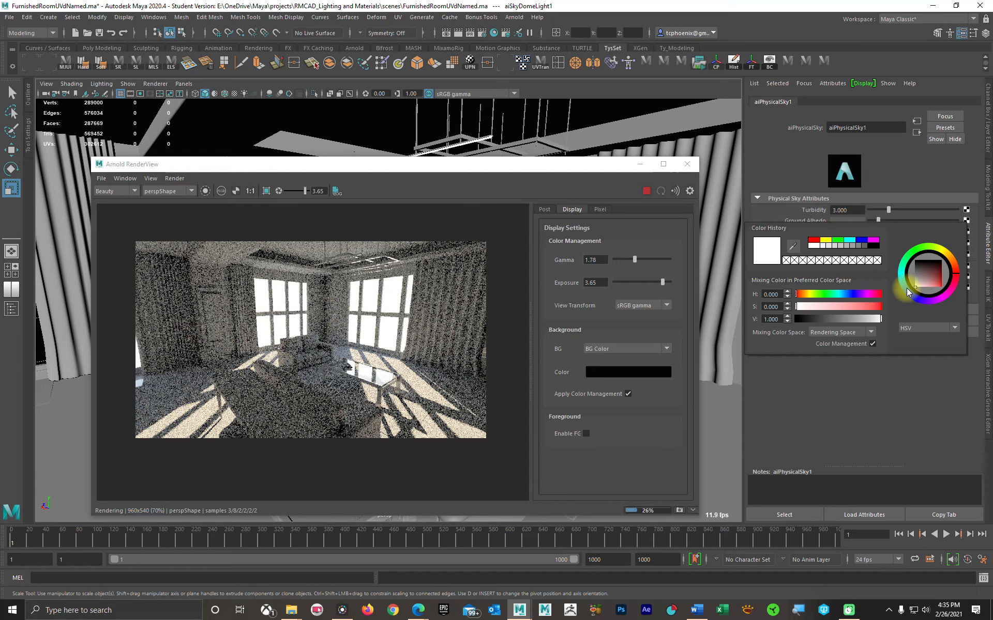
click(483, 33)
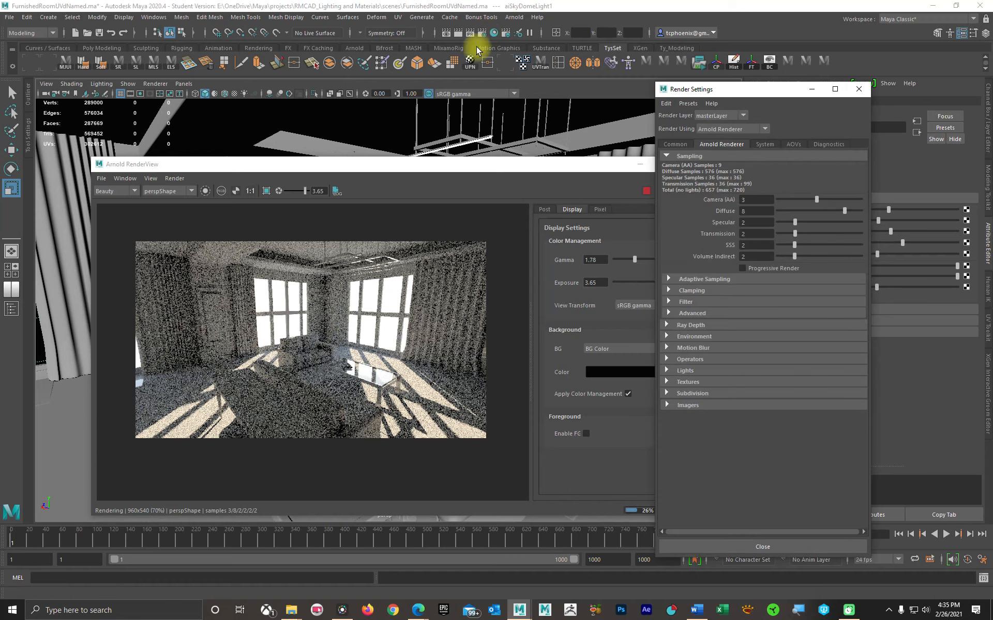
double_click(745, 211)
text(2)
key(Return)
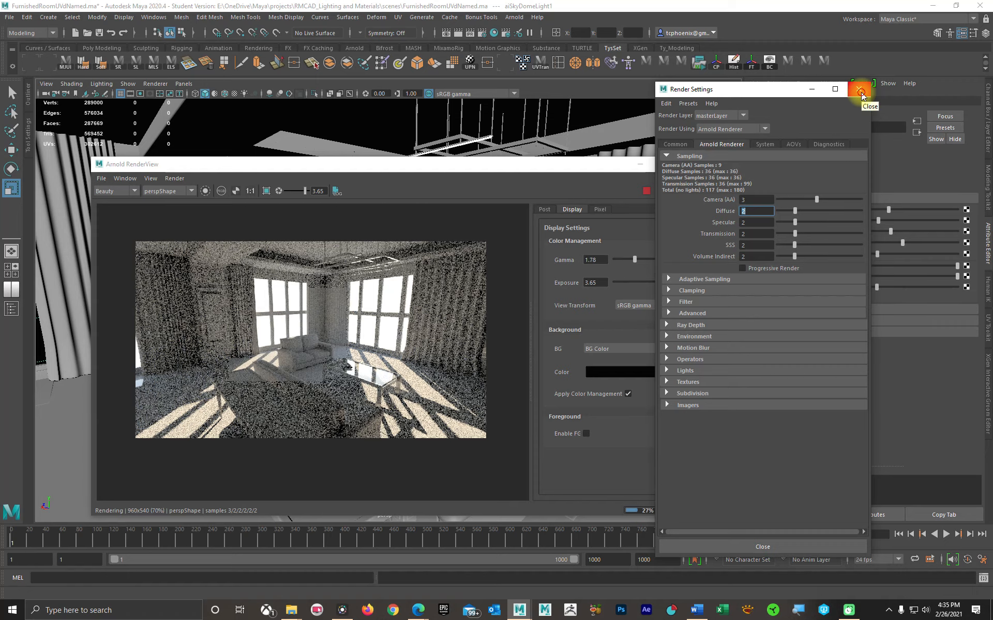
click(859, 89)
Set the physical sky's Sky Tint to light cyan and its Sun Tint to light orange.
click(841, 269)
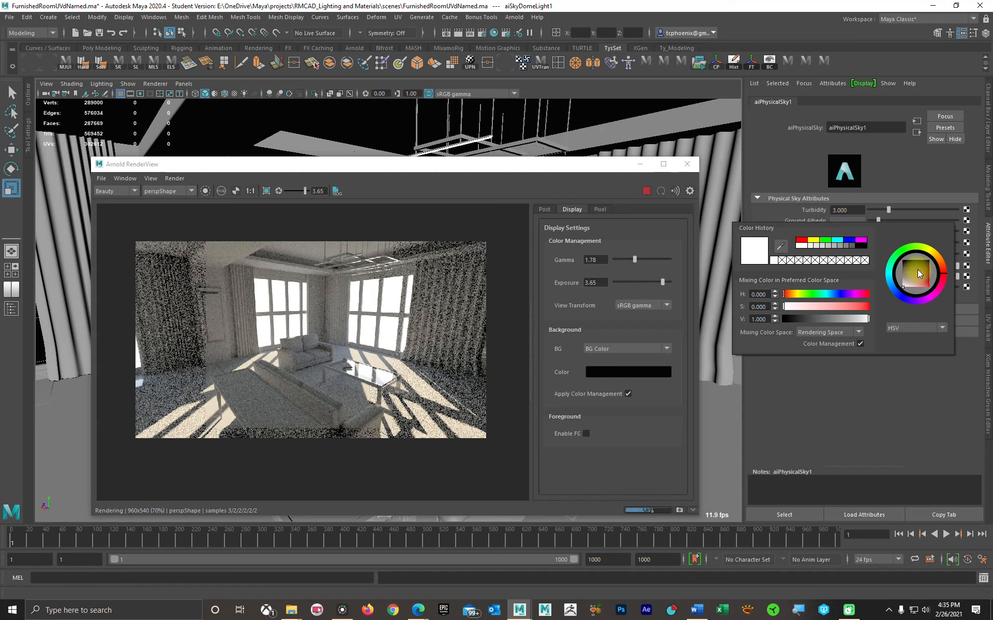
click(934, 259)
mouse_move(934, 259)
mouse_down()
mouse_move(933, 280)
mouse_move(944, 261)
mouse_move(919, 311)
mouse_up()
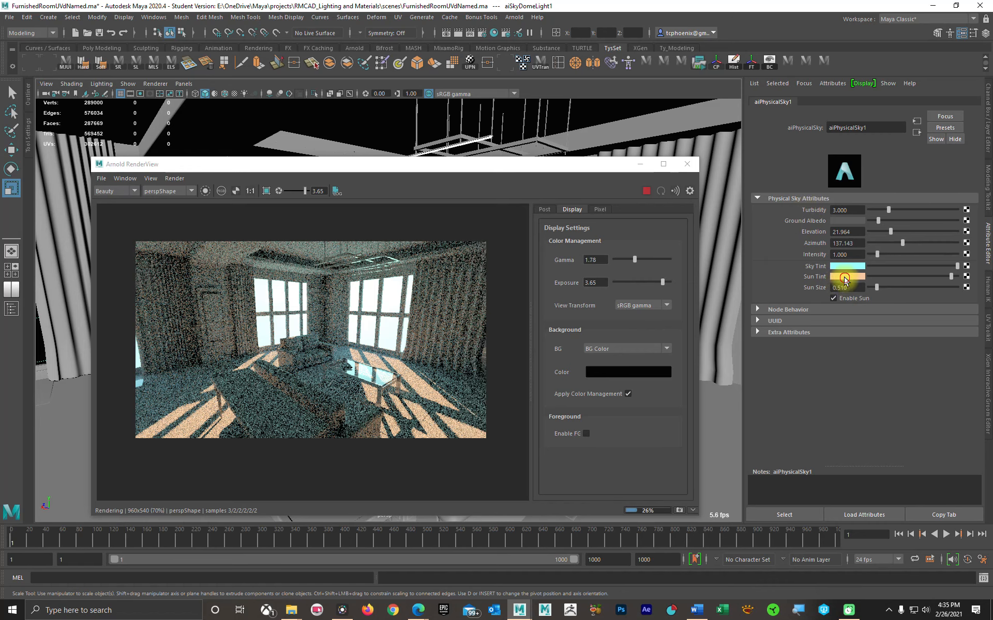
Deepen the Sun Tint orange to hue 22.618, saturation 0.765, value 1.000, and reposition the render view to inspect the tinted room.
click(847, 267)
drag(909, 299, 926, 299)
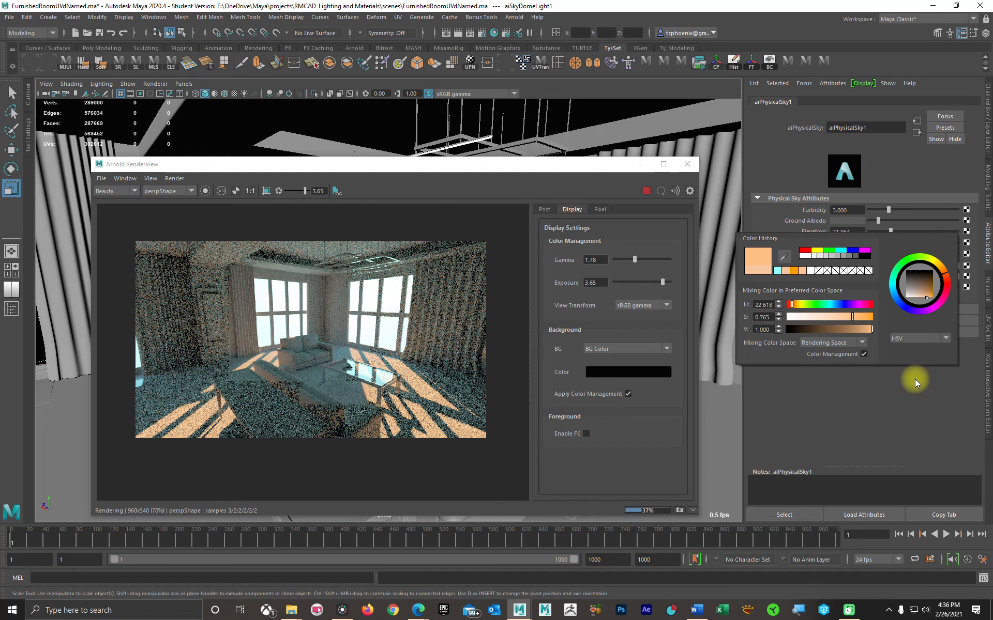
click(613, 156)
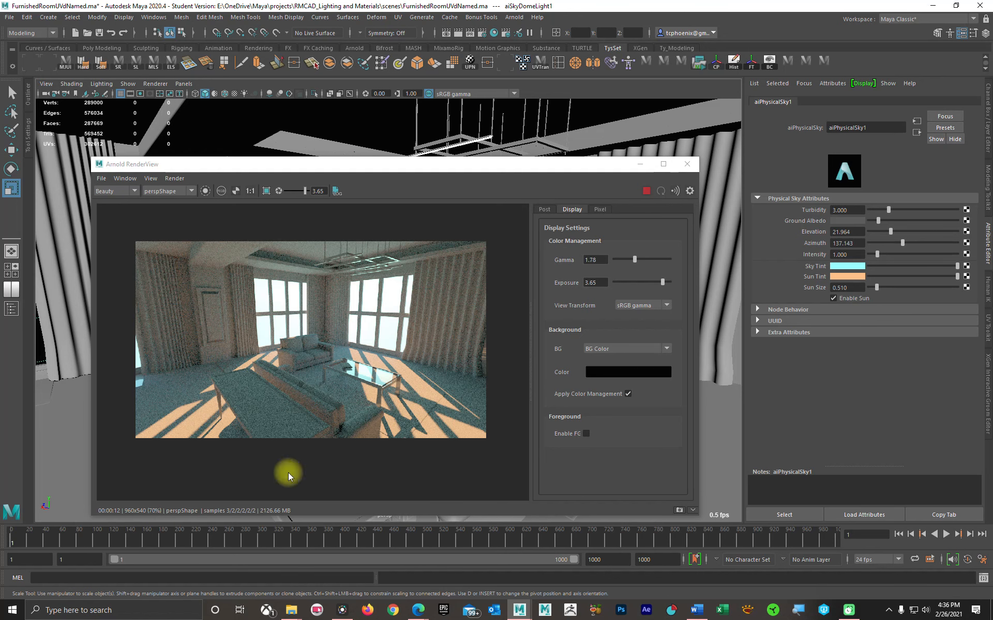
drag(383, 167, 400, 129)
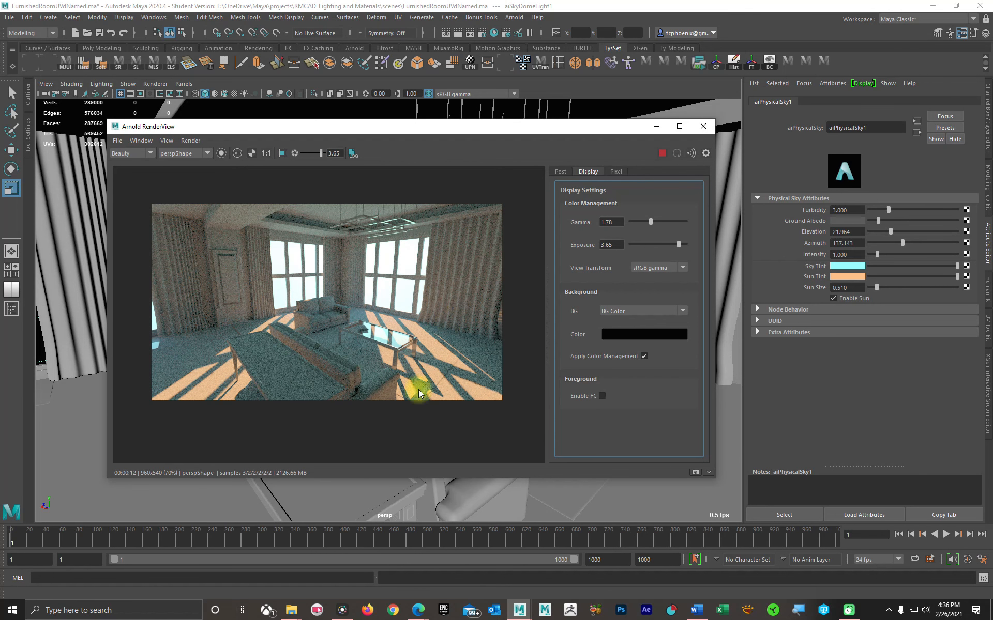